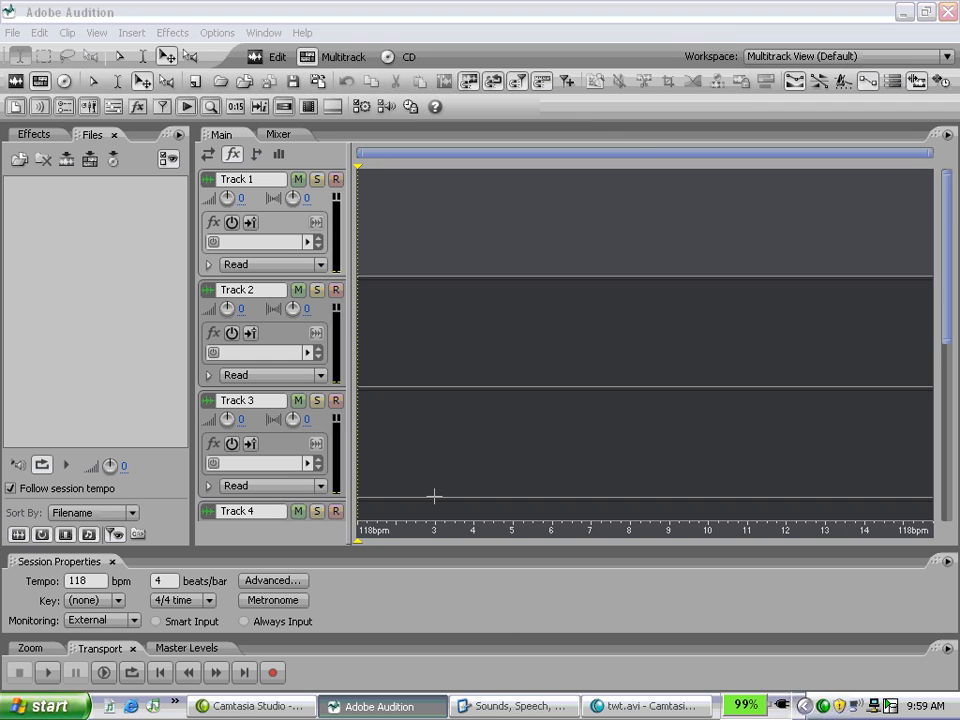
Start a file import and browse to the acidLOOPs > Orchestral2Modern > Modern 13 folder.
left_click(16, 160)
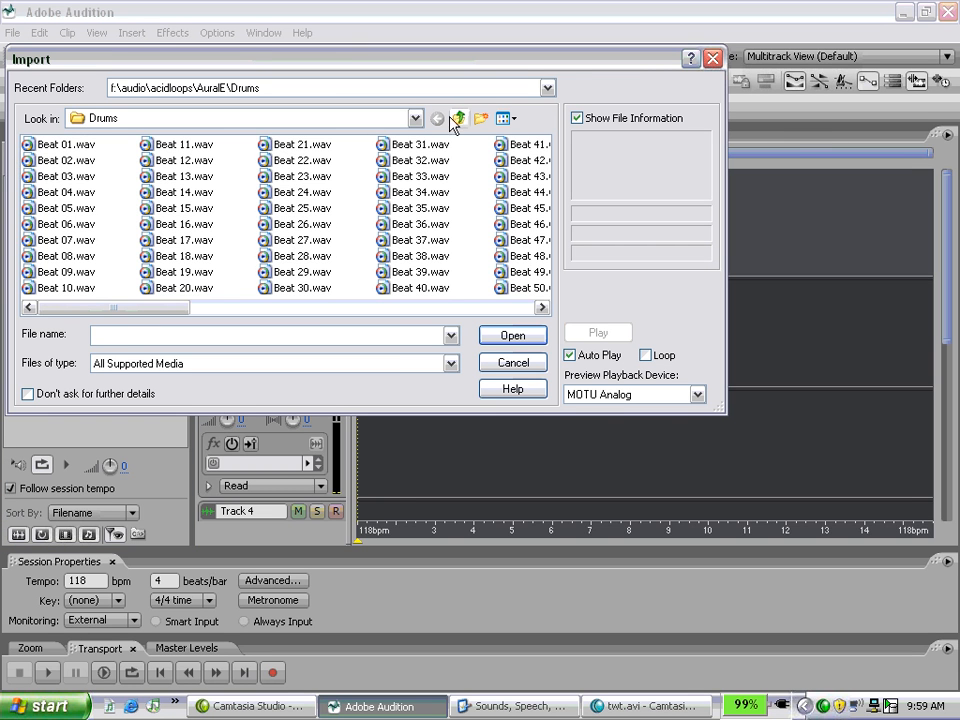
left_click(456, 120)
left_click(459, 120)
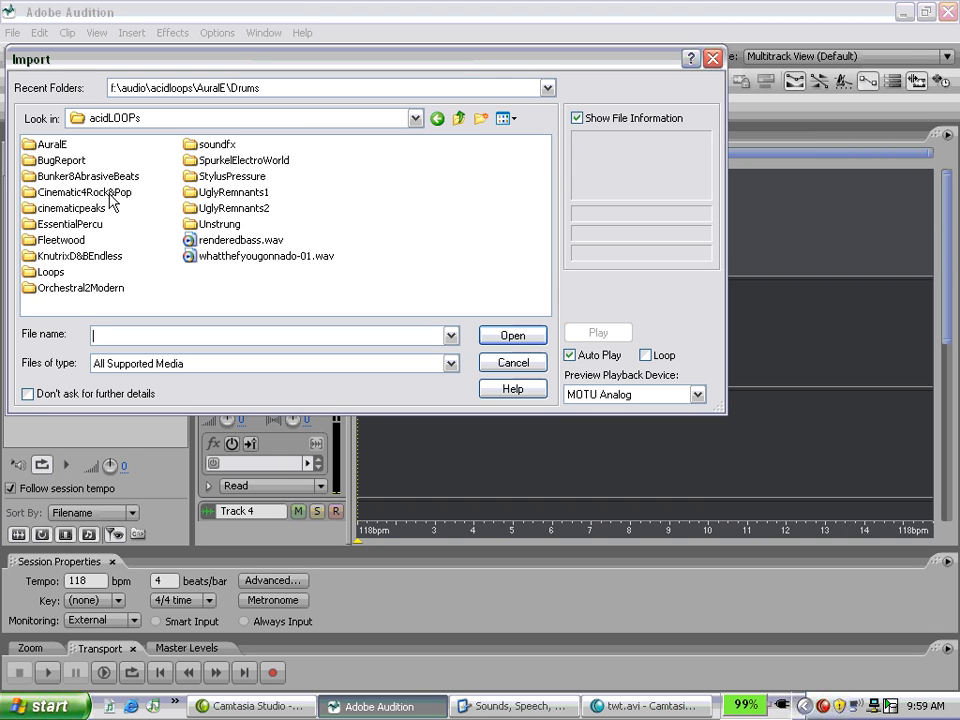
double_click(74, 290)
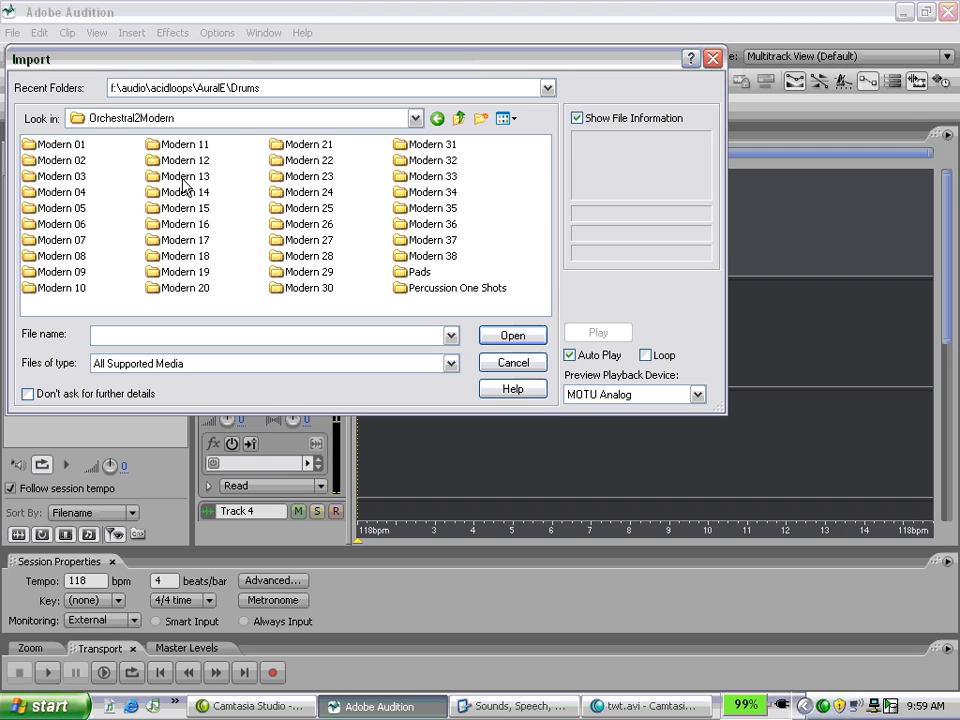
double_click(185, 177)
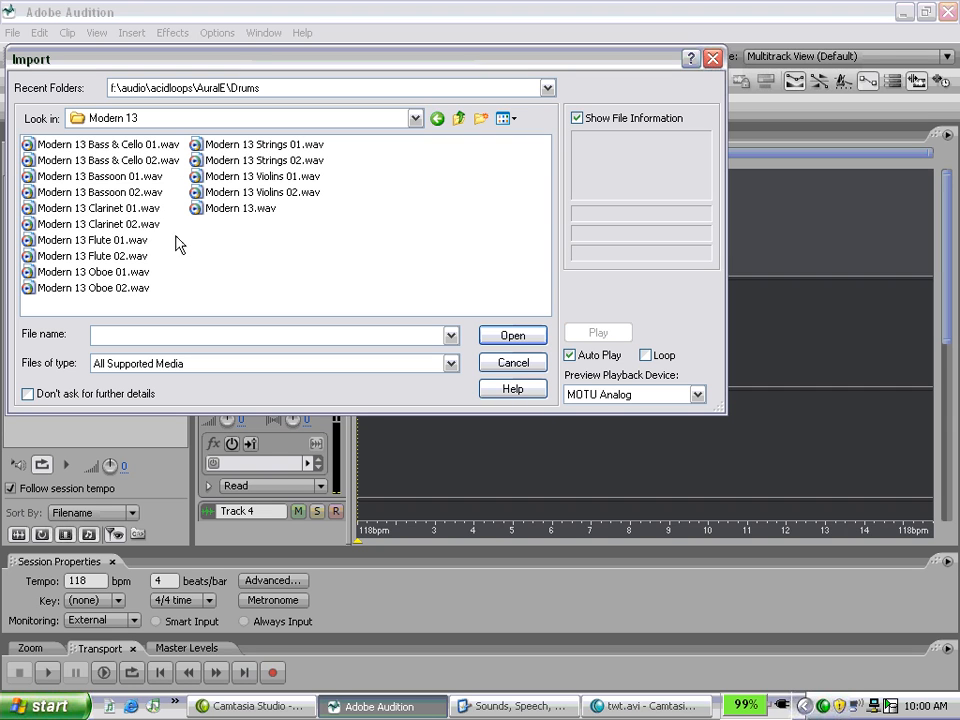
Import the Modern 13 loops Oboe 01, Clarinet 01, Violins 02, Strings 02, Bass & Cello 02, Bassoon 01 and Bassoon 02.
left_click(118, 272)
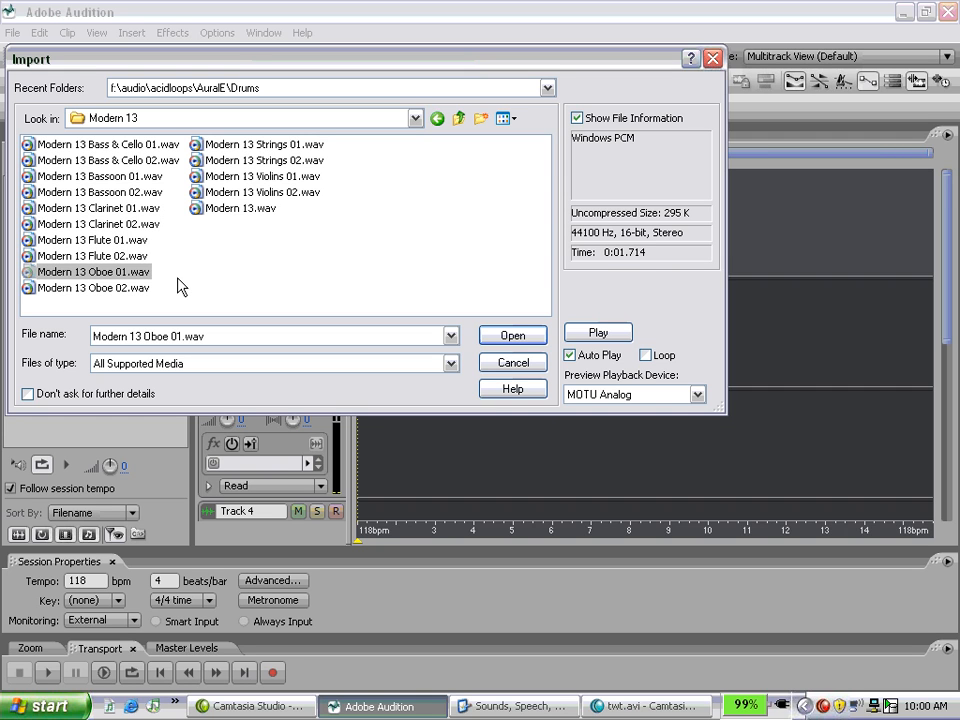
left_click(123, 209, "ctrl")
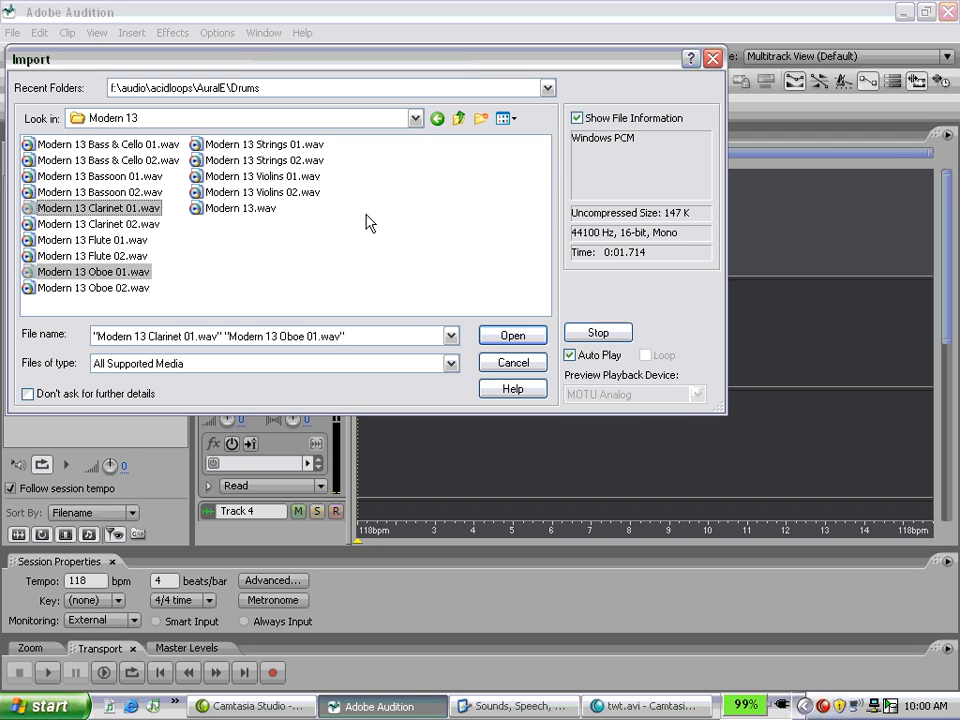
left_click(285, 192, "ctrl")
left_click(275, 162, "ctrl")
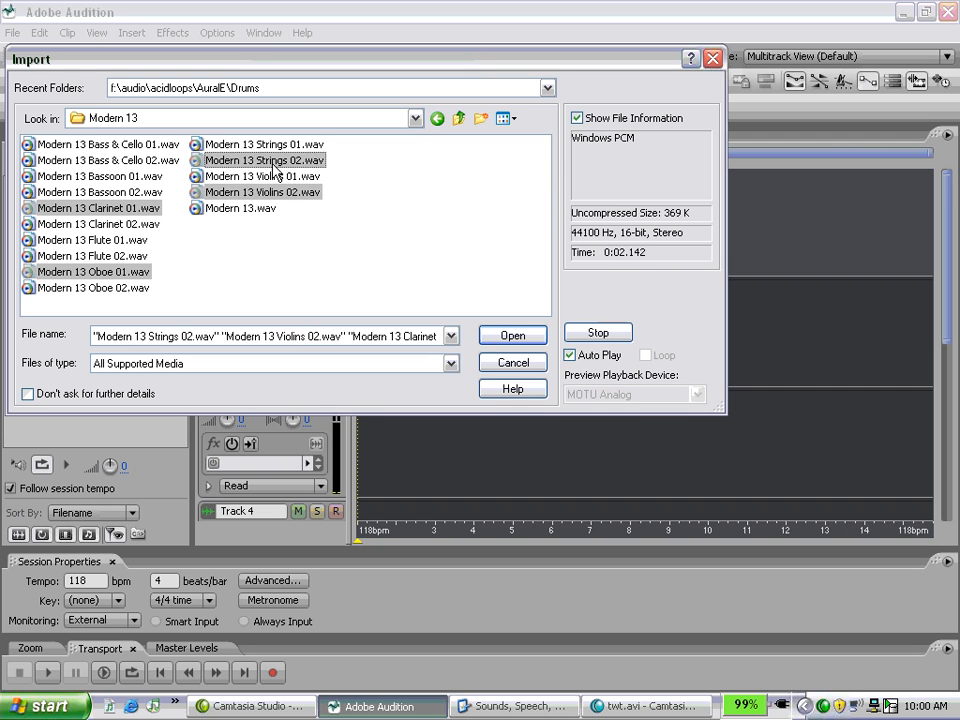
left_click(88, 160, "ctrl")
left_click(95, 176, "ctrl")
left_click(112, 193, "ctrl")
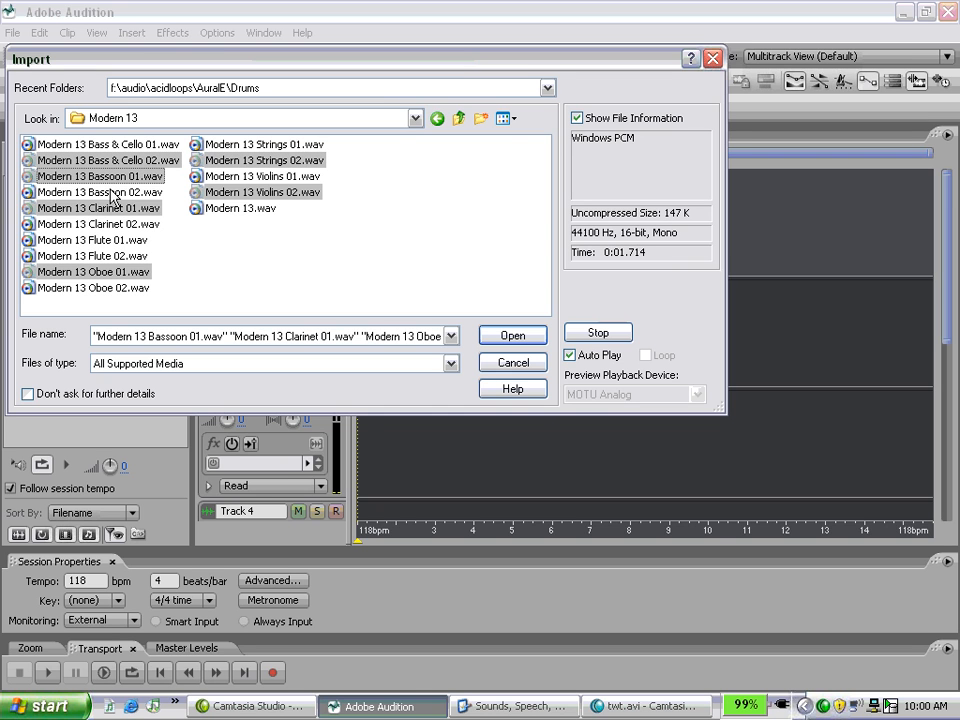
left_click(512, 337)
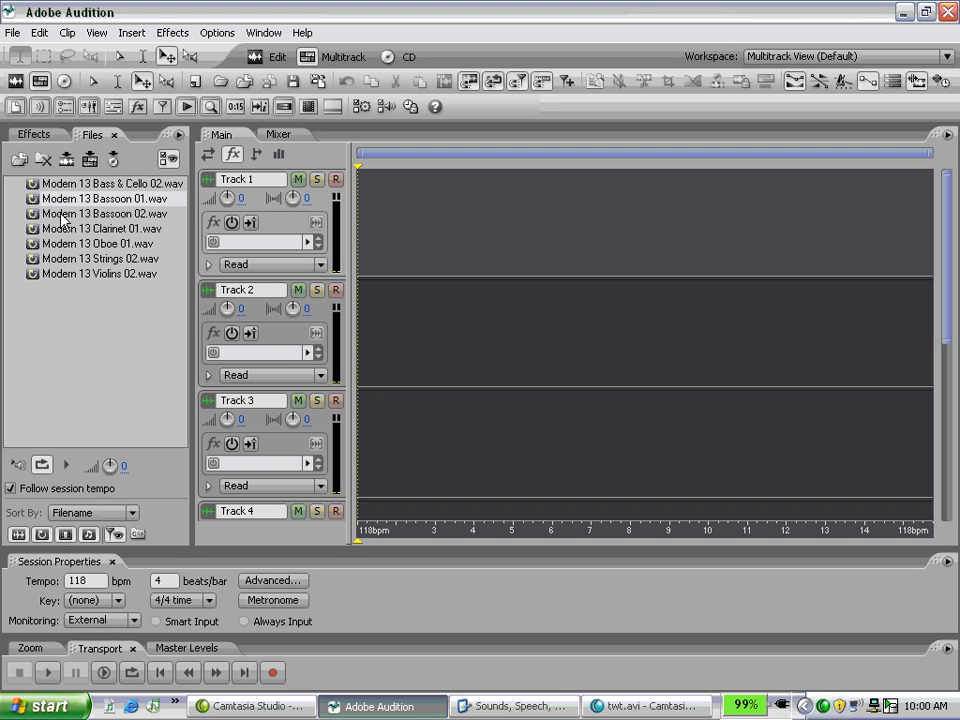
Preview the imported Modern 13 Bassoon 01 and Bass & Cello 02 loops.
left_click(57, 336)
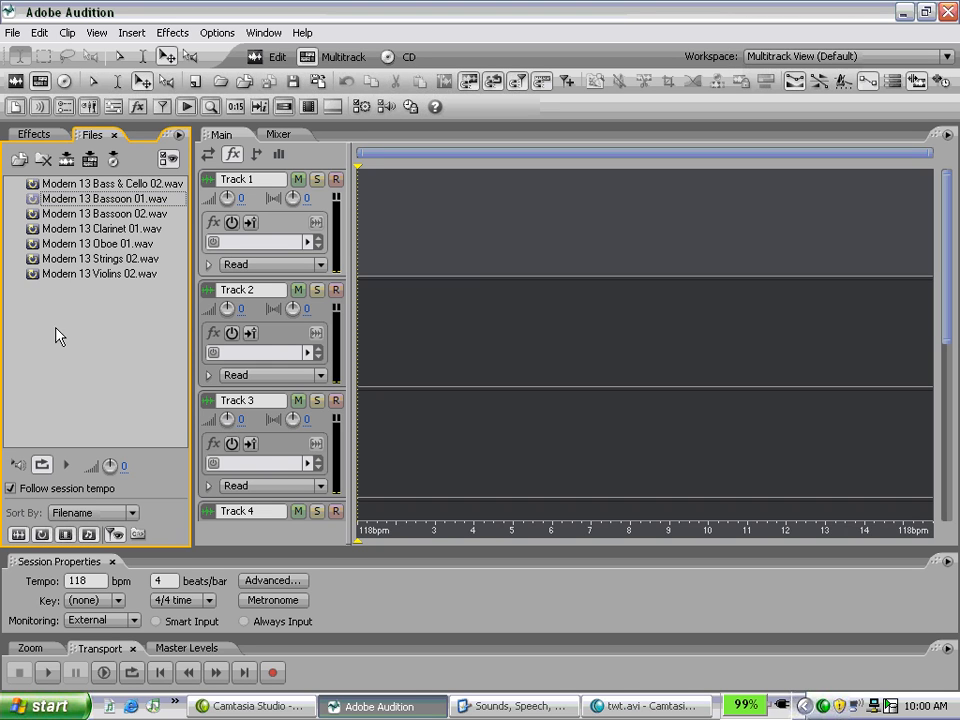
left_click(66, 464)
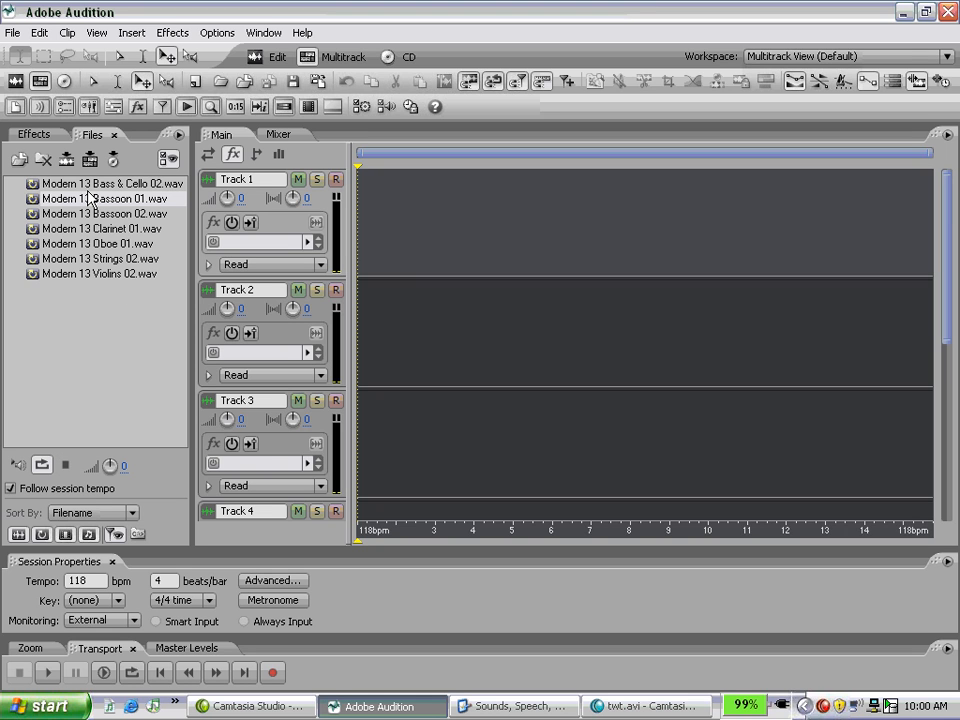
left_click(88, 187)
left_click(41, 465)
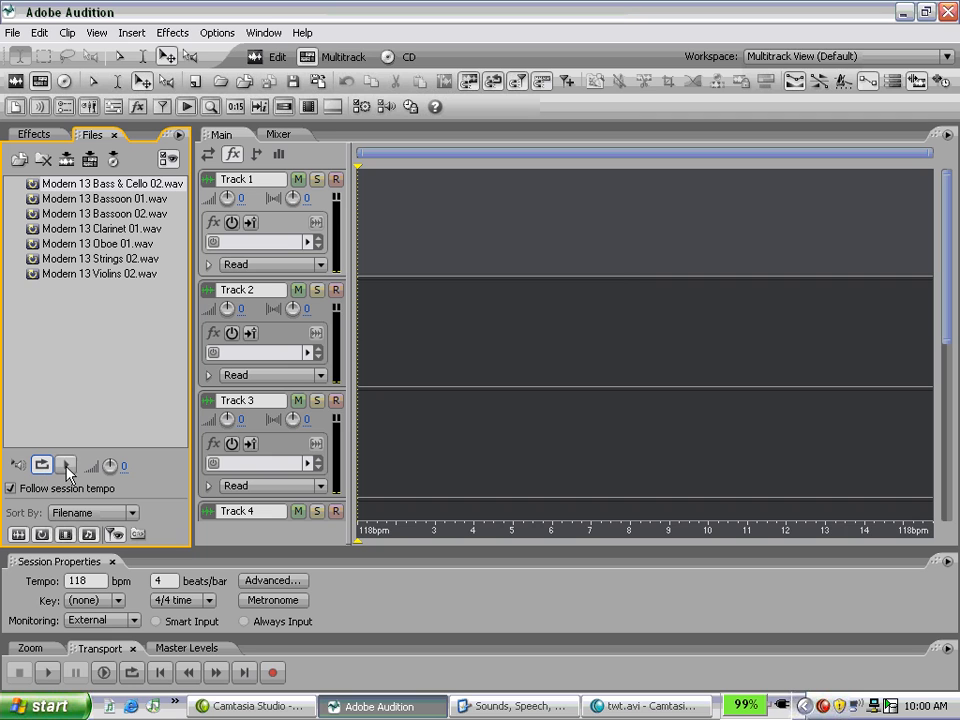
left_click(66, 465)
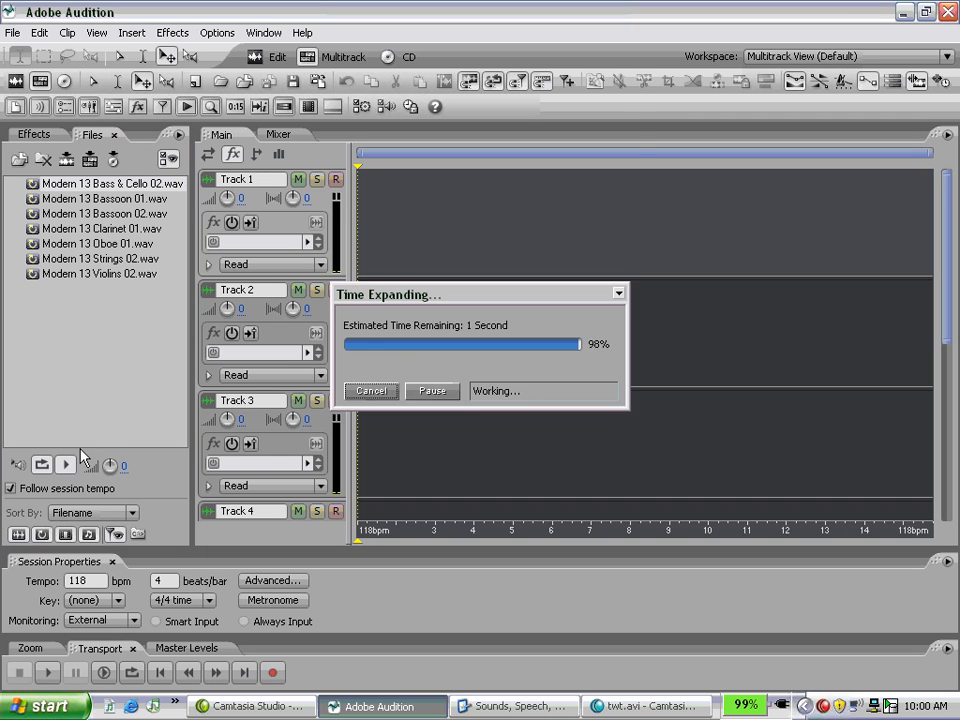
Place Modern 13 Strings 02 at the start of Track 1 and extend its loop to about bar 10.
left_click(98, 262)
left_click_drag(98, 268, 406, 226)
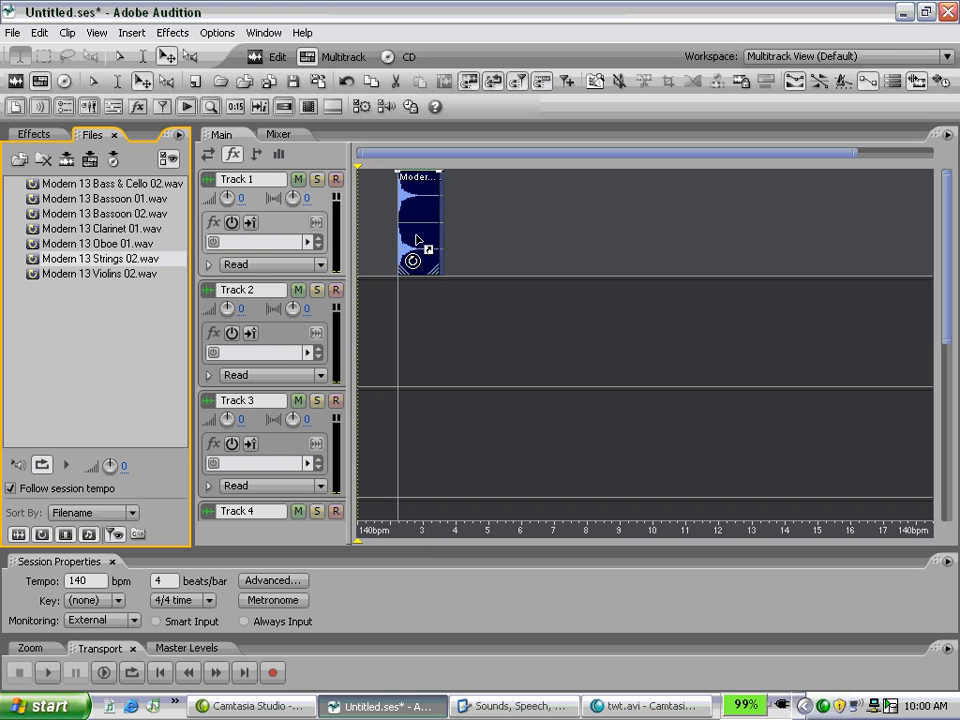
left_click_drag(428, 241, 649, 251)
left_click(402, 286)
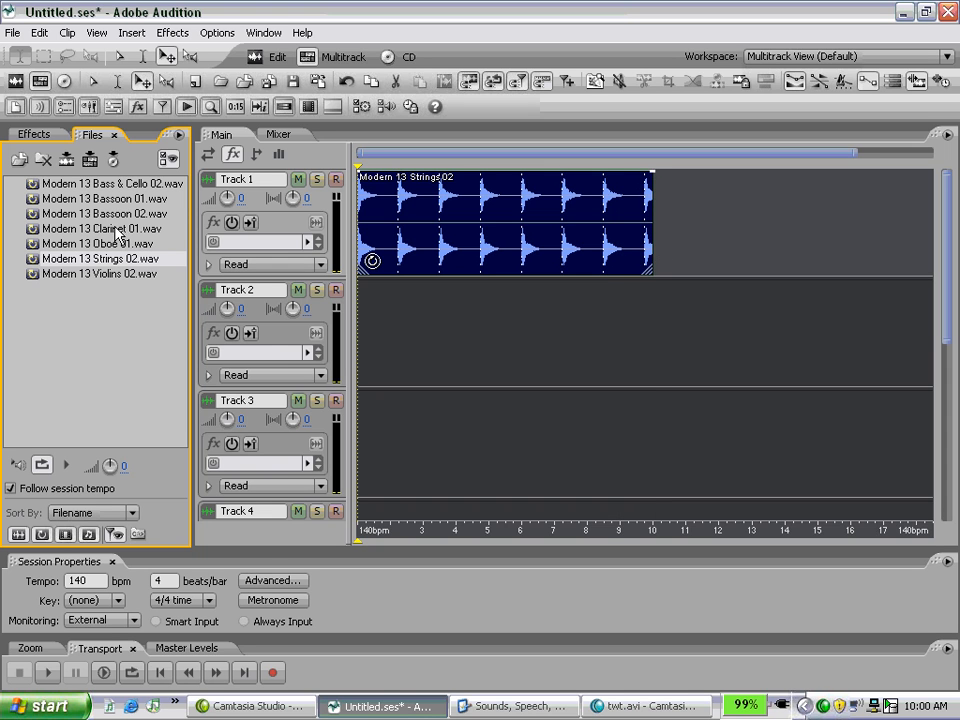
Place Modern 13 Bassoon 02 at the start of Track 2 and extend its loop to bar 11.
left_click(72, 215)
left_click_drag(72, 215, 360, 362)
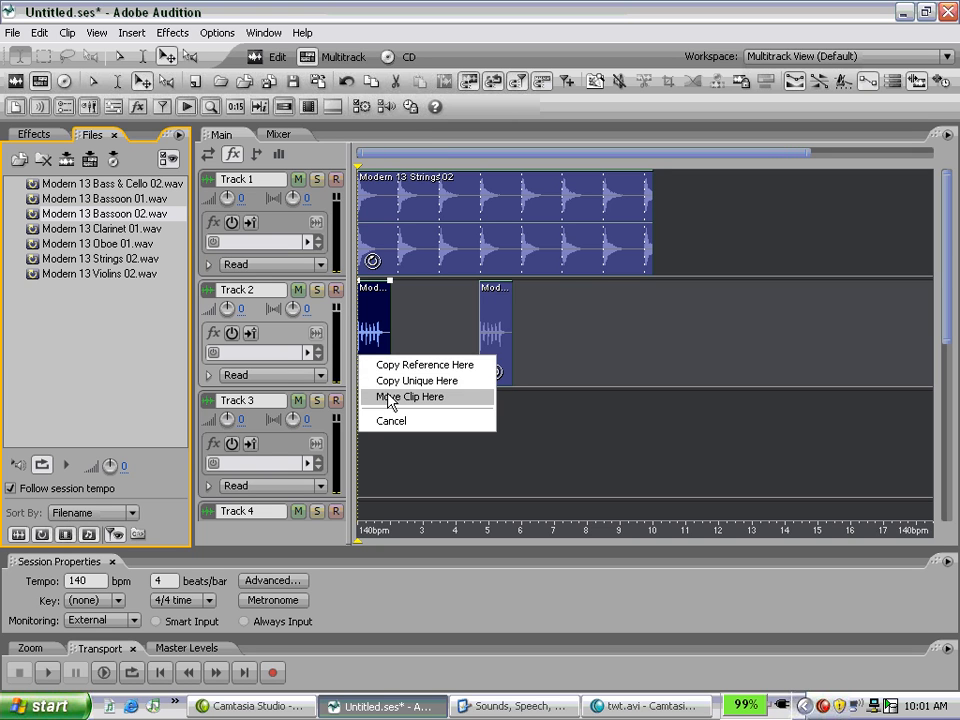
left_click(388, 397)
left_click(118, 56)
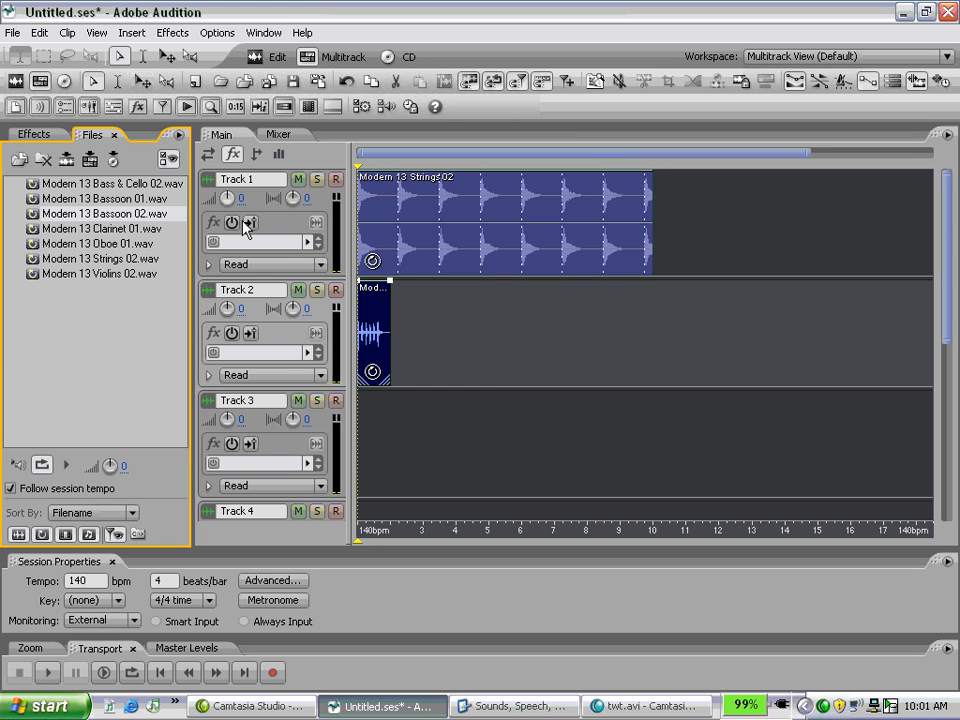
left_click_drag(388, 384, 685, 380)
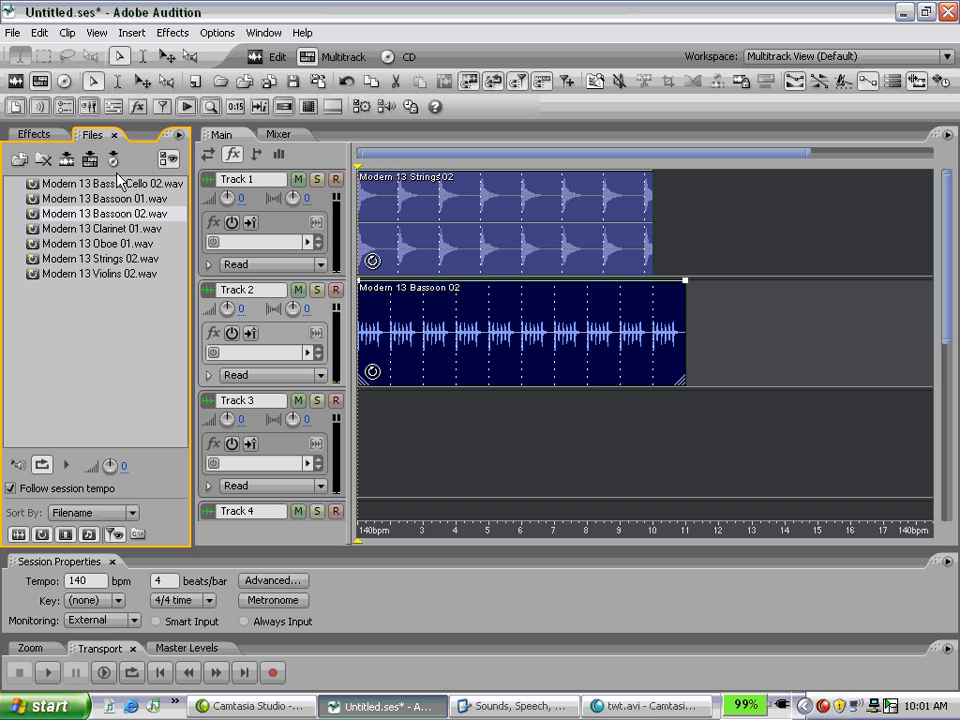
Add Modern 13 Bass & Cello 02 to Track 3, looped from the start to bar 11, and play back the session briefly.
left_click_drag(88, 188, 688, 425)
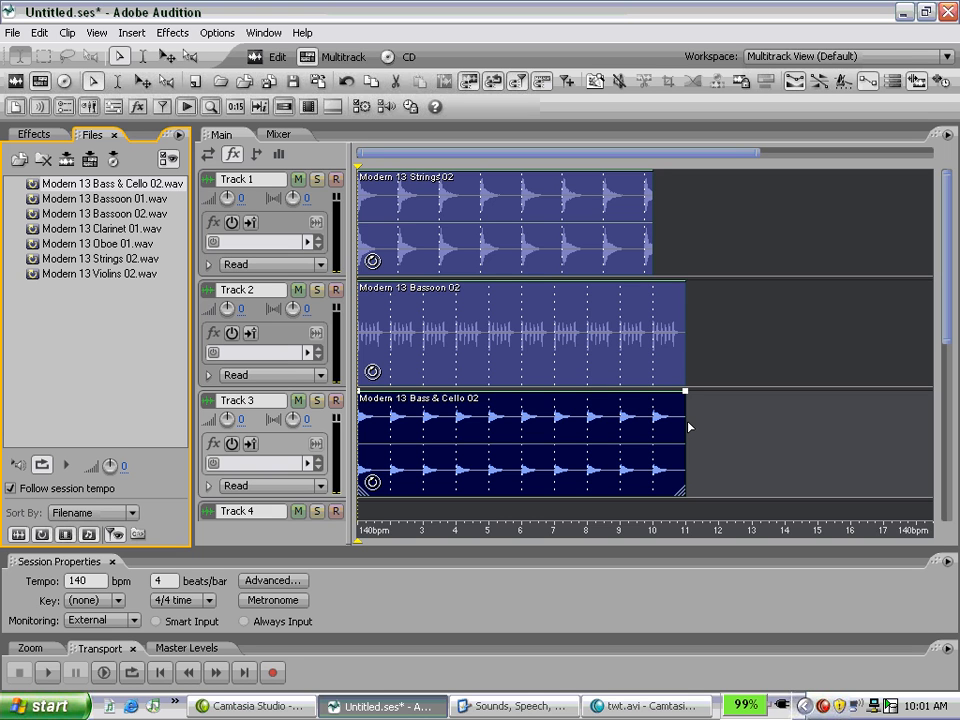
key("space")
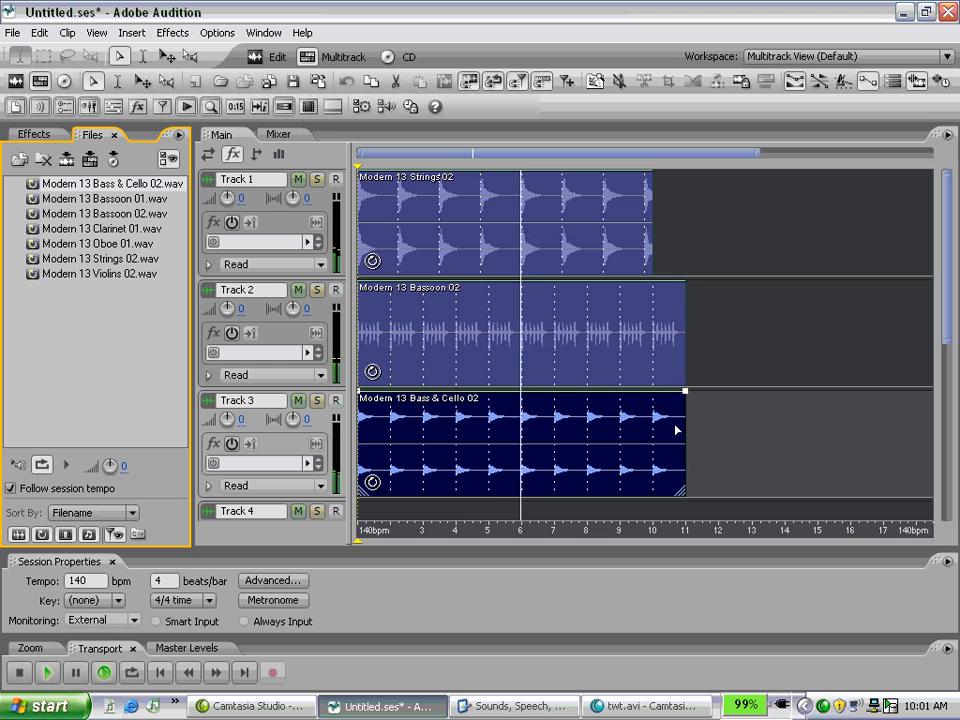
key("space")
Shorten the Strings 02 clip on Track 1 to two loop repeats and place copies of it at bars 5 and 9.
left_click(650, 250)
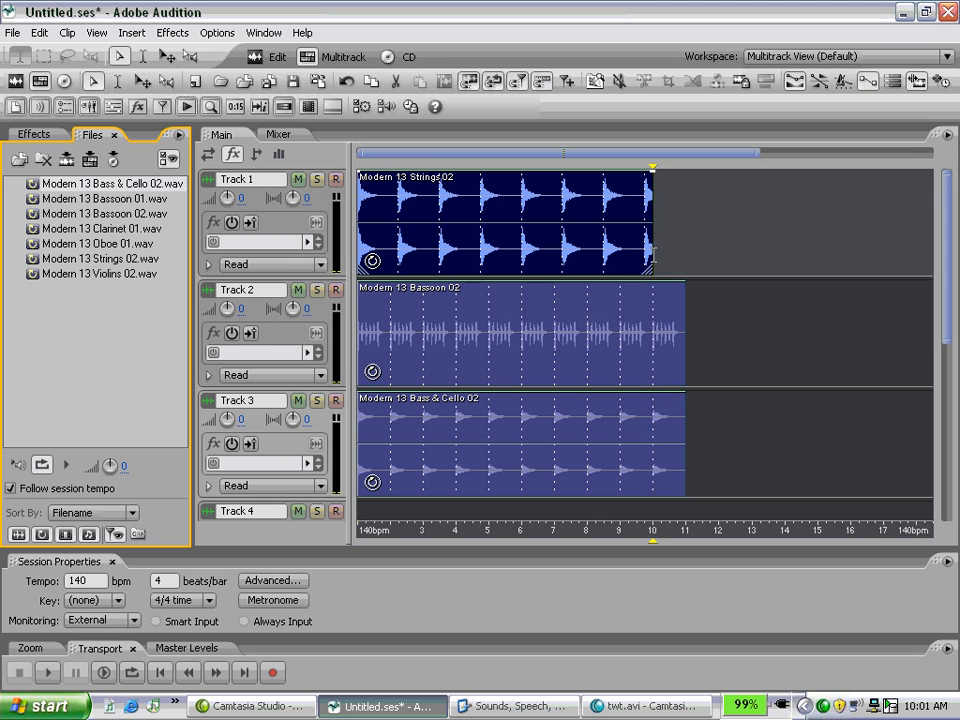
left_click_drag(650, 258, 440, 258)
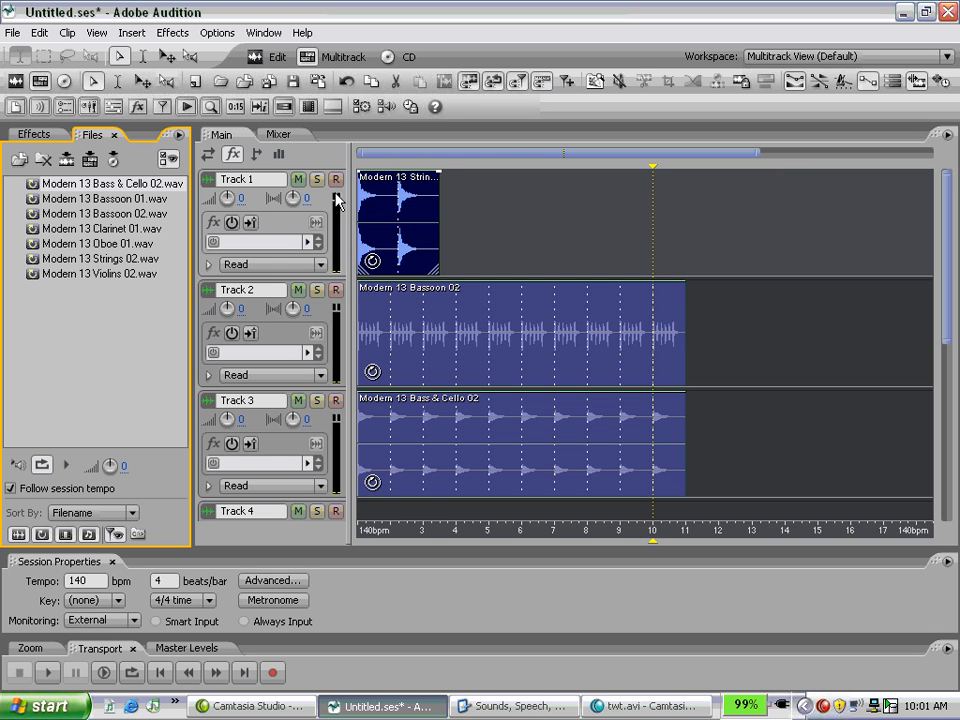
left_click_drag(392, 238, 630, 249)
left_click(166, 56)
left_click(550, 249)
left_click(634, 247)
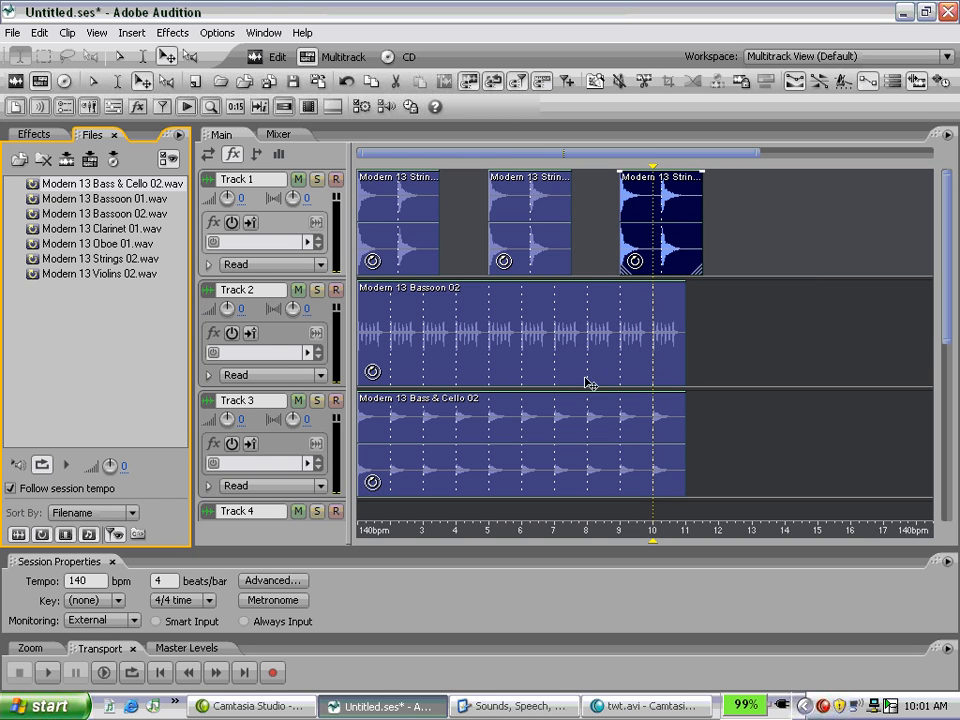
Shape the Bassoon 02 clip's volume envelope with a fade-in up to about bar 3 and a fade-out from about bar 9.5 to its end.
left_click(553, 289)
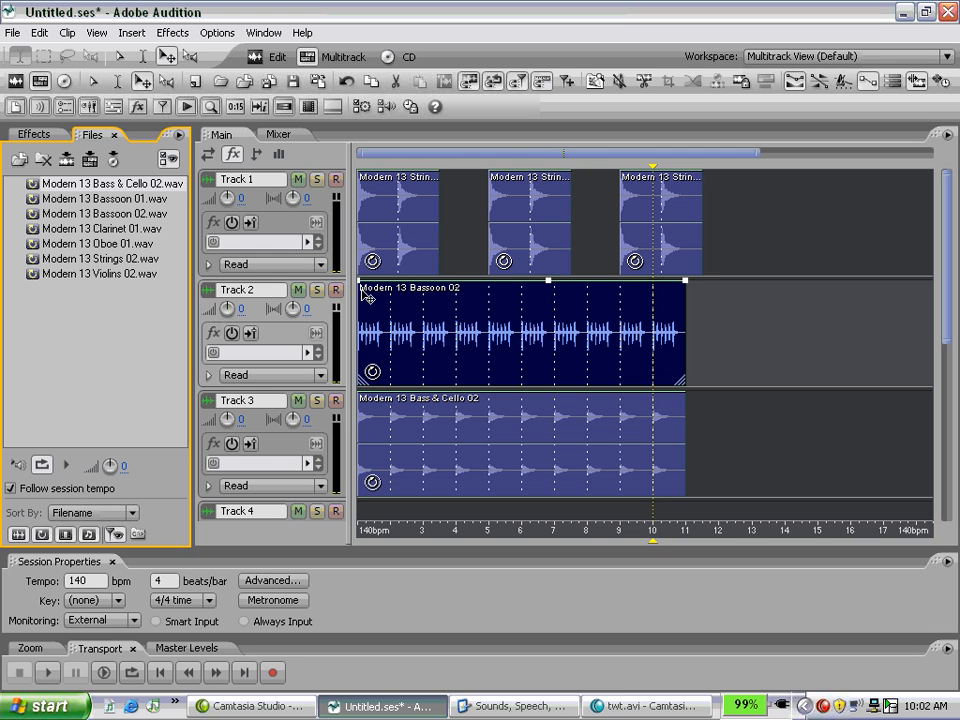
left_click_drag(368, 282, 435, 296)
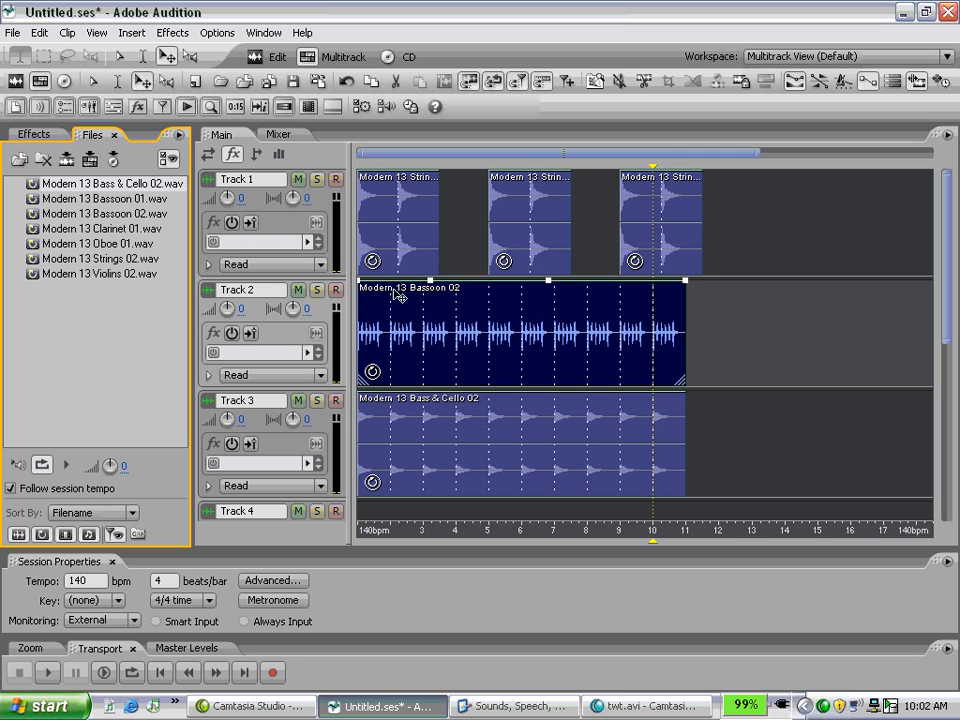
left_click_drag(360, 282, 365, 425)
left_click(633, 281)
left_click_drag(686, 281, 686, 383)
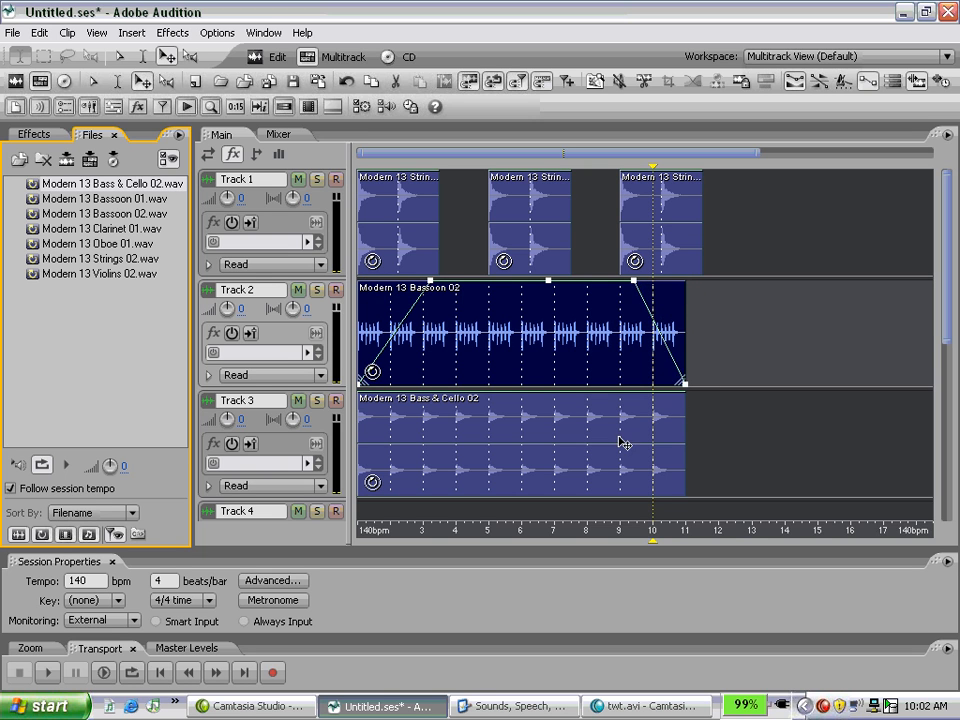
Move the Bass & Cello 02 clip on Track 3 to bar 9 and give it a volume fade-in up to about bar 12.
left_click_drag(499, 446, 764, 412)
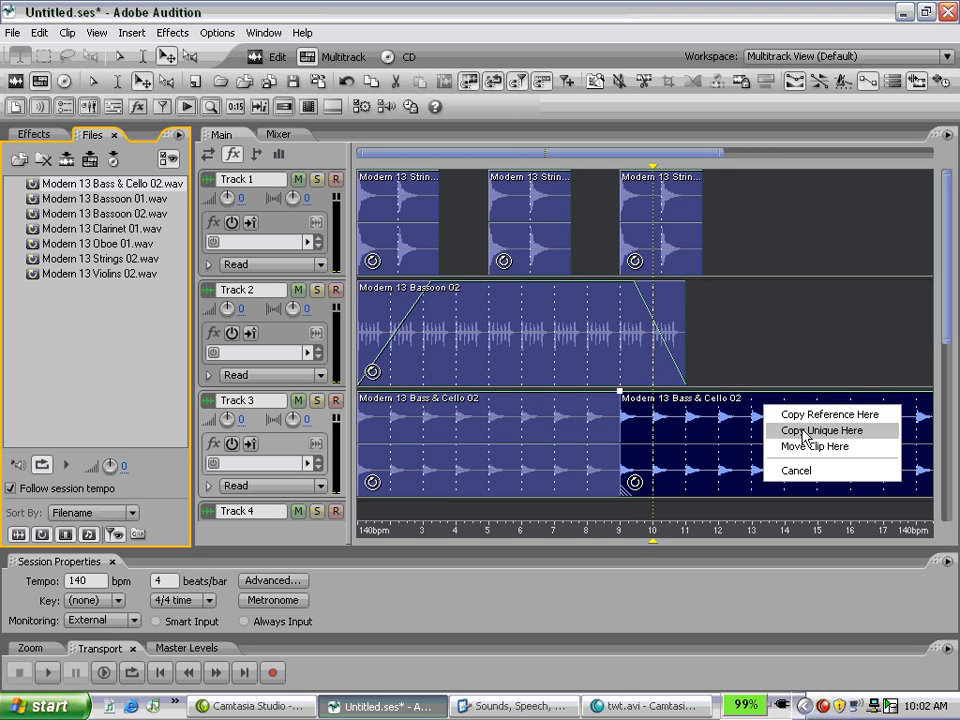
left_click(806, 447)
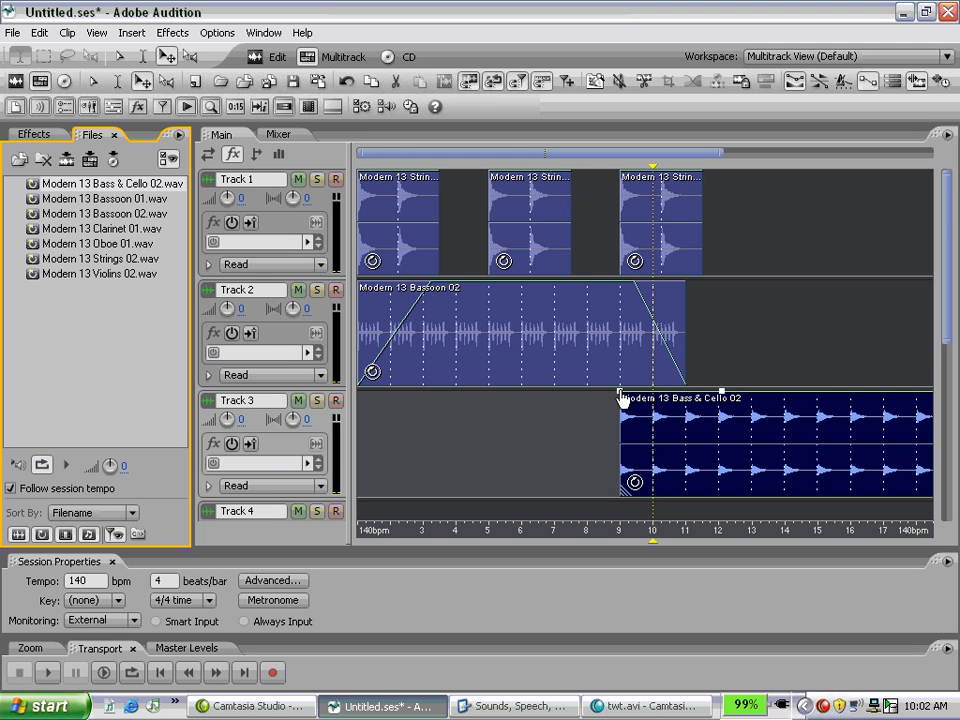
left_click_drag(621, 392, 624, 478)
Turn on splines for the Bassoon 02 clip's volume envelope.
right_click(590, 343)
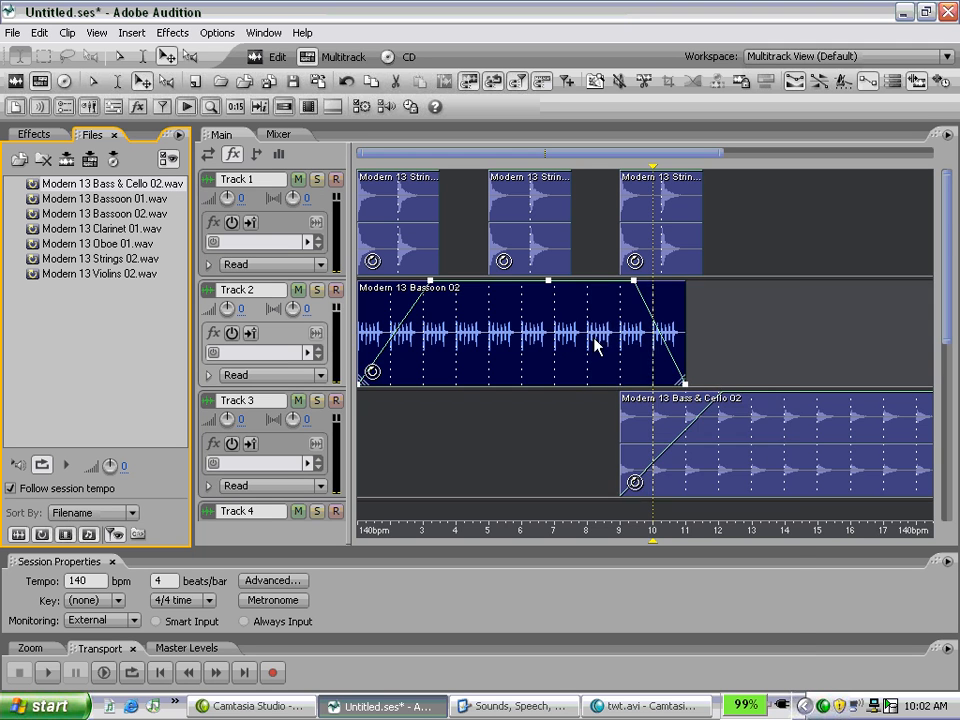
mouse_move(693, 690)
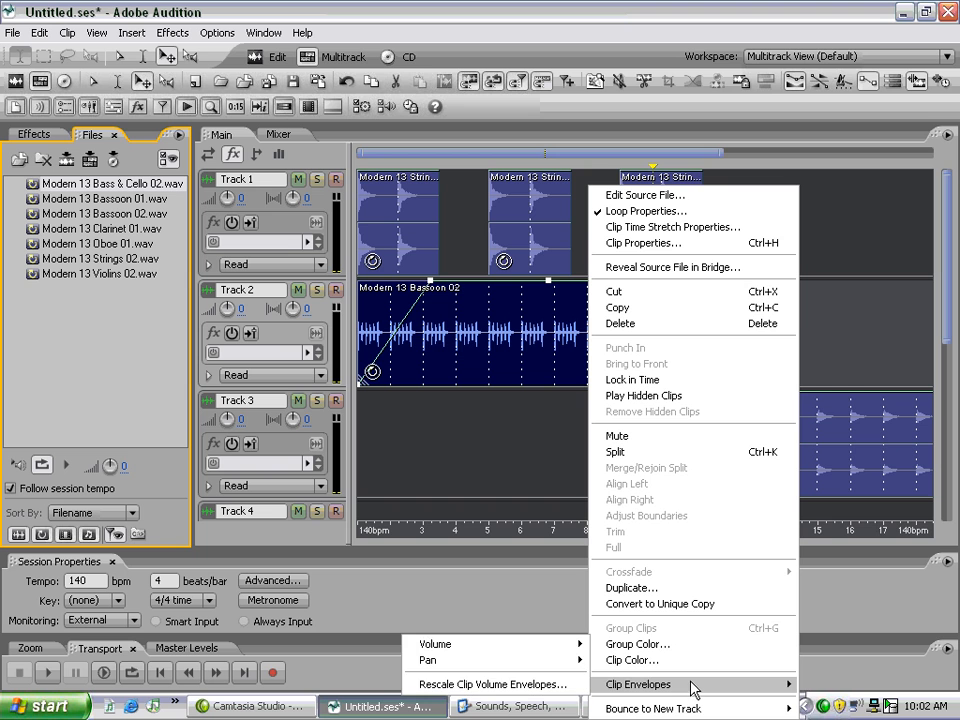
mouse_move(560, 657)
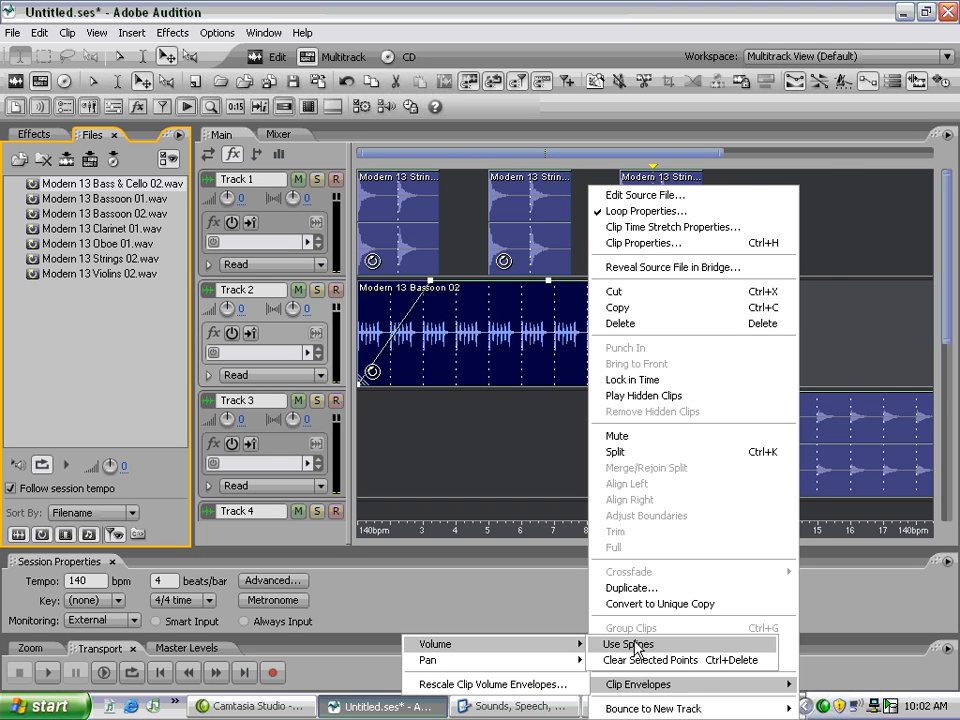
left_click(630, 644)
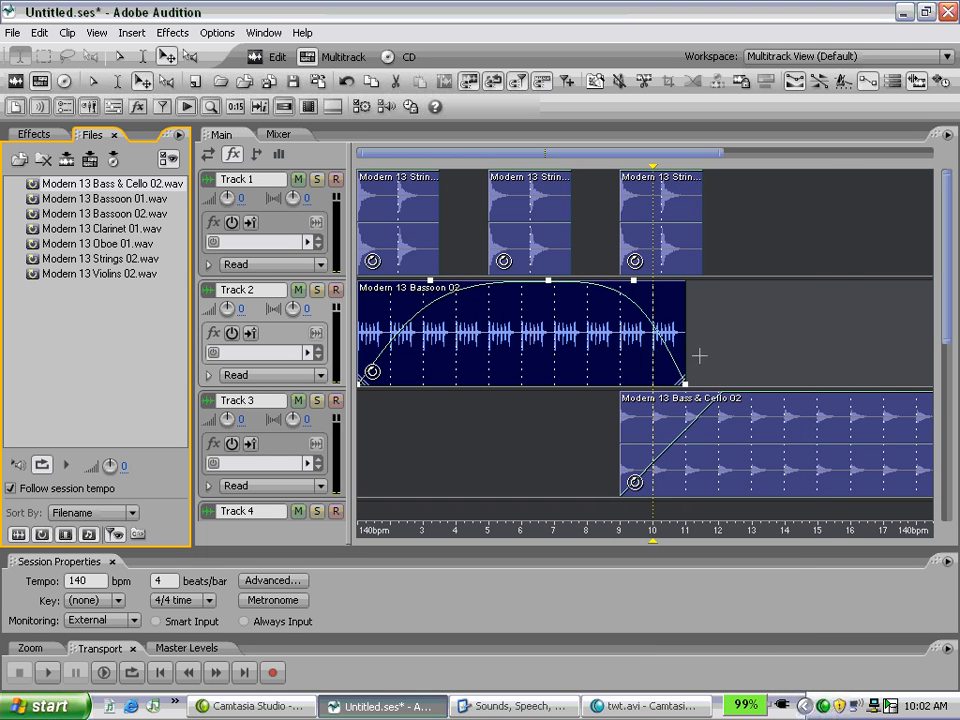
Turn on splines for the Bass & Cello 02 clip's volume envelope.
right_click(740, 430)
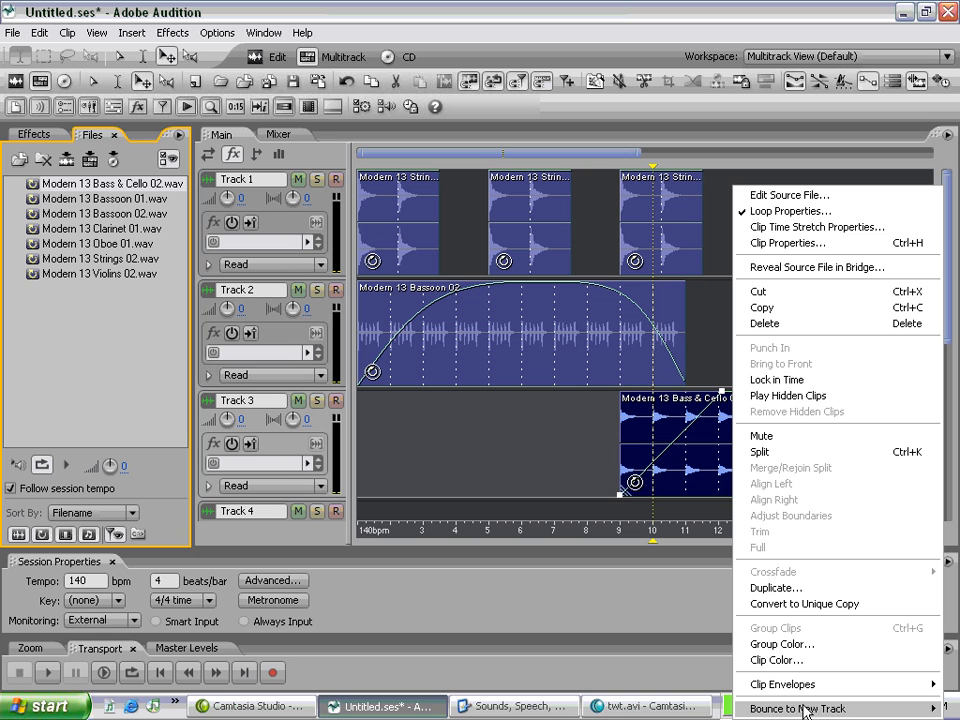
mouse_move(795, 686)
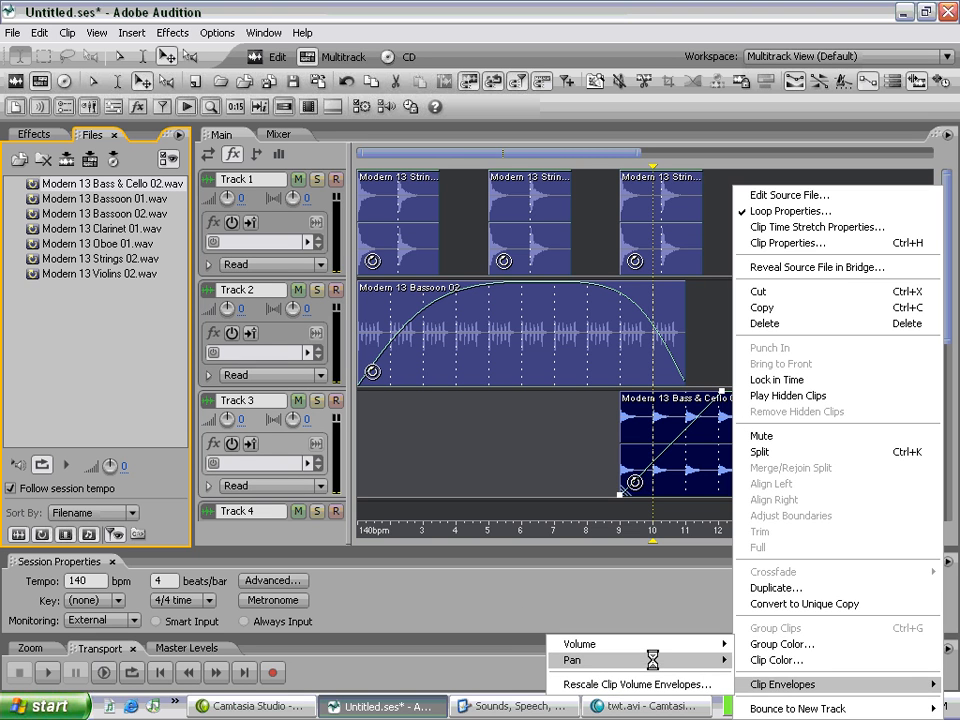
mouse_move(678, 646)
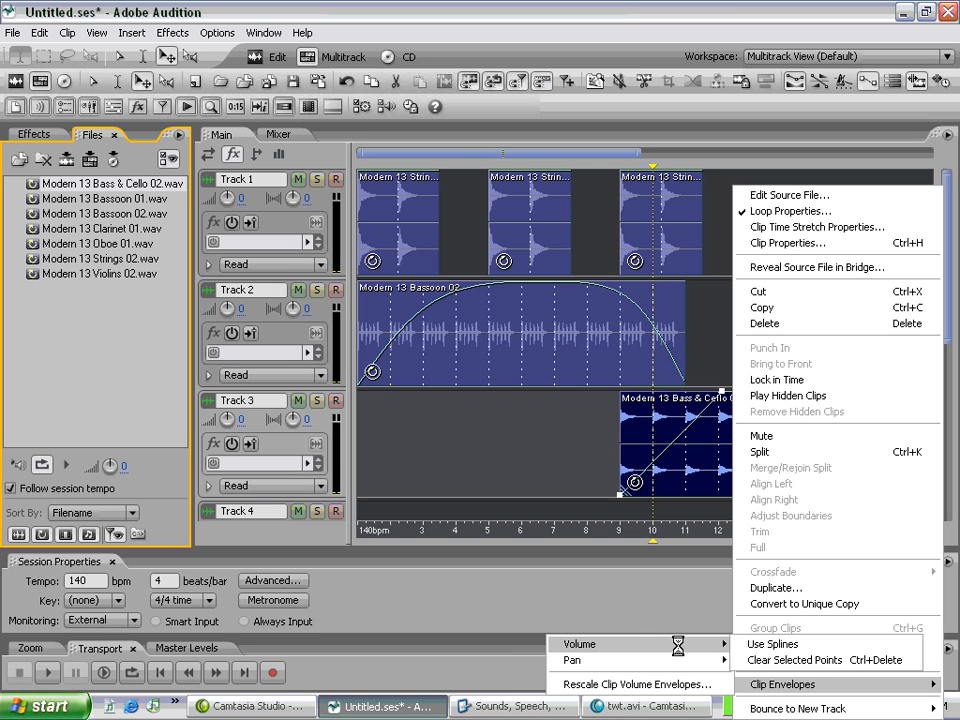
left_click(758, 644)
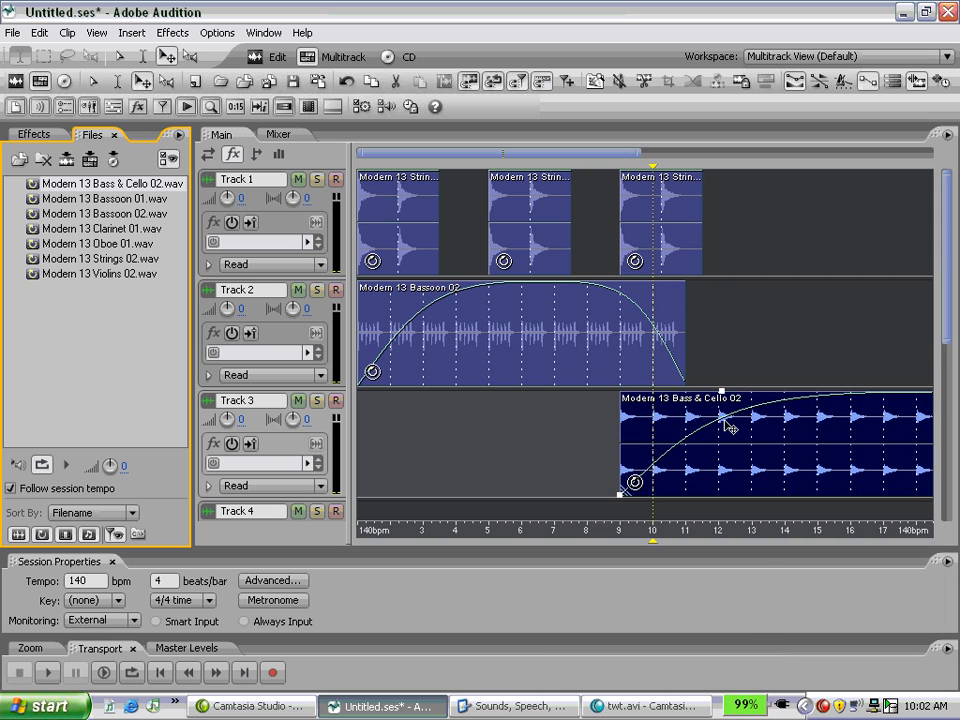
Add a volume envelope point near bar 11 on the Bass & Cello 02 clip and play the mix from just before bar 5.
left_click_drag(728, 428, 690, 411)
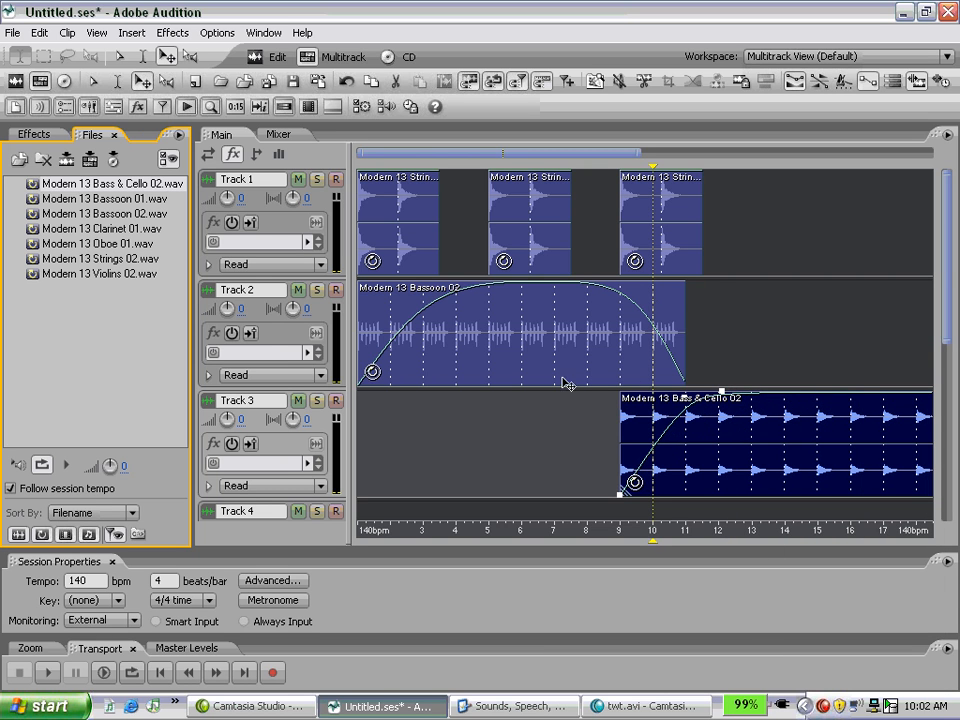
left_click_drag(656, 180, 482, 199)
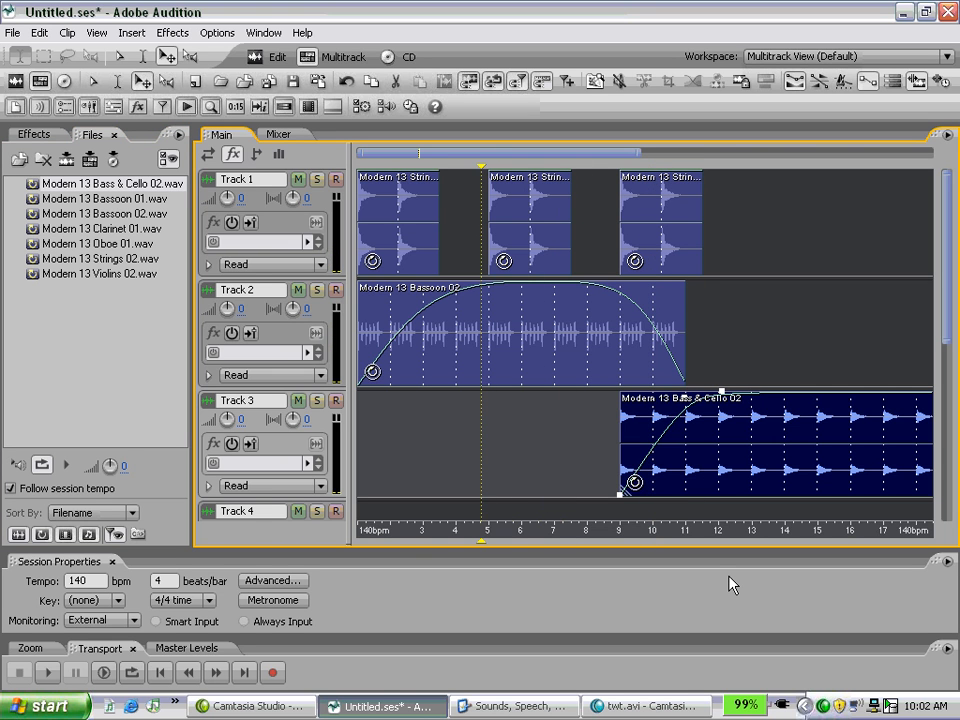
key("space")
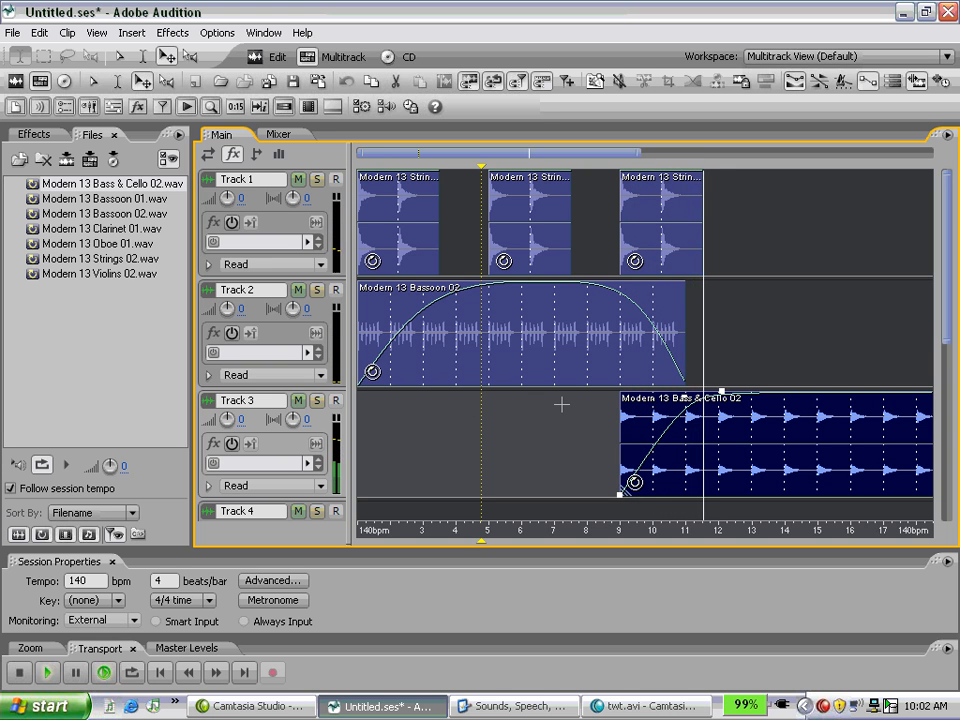
key("space")
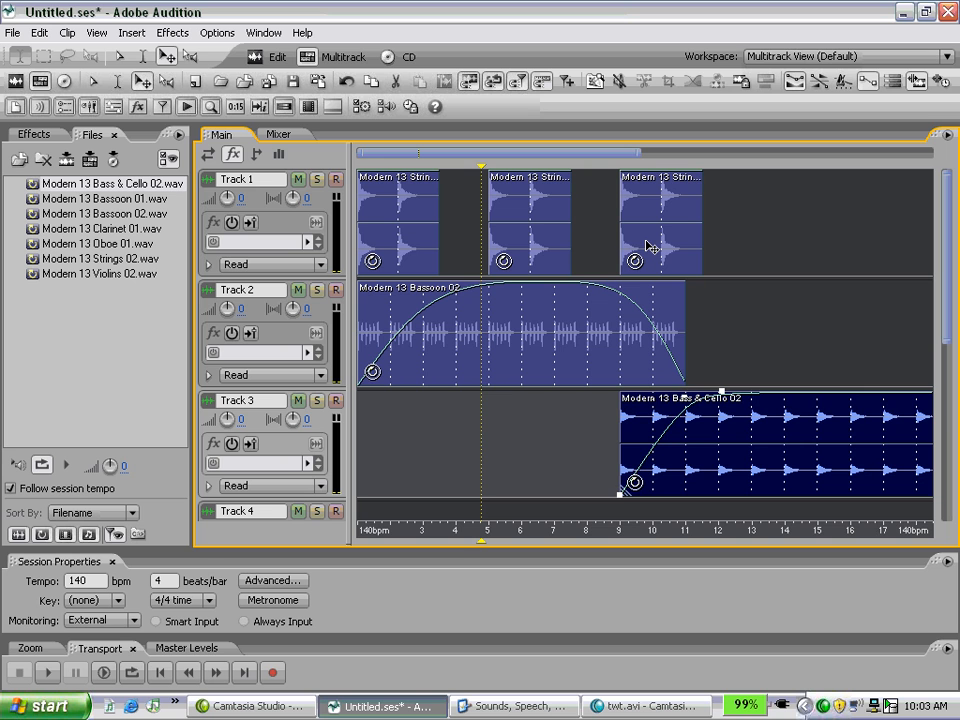
Try to place a reference copy of the third Strings 02 clip on Track 1 at bar 11.
left_click_drag(649, 246, 713, 244)
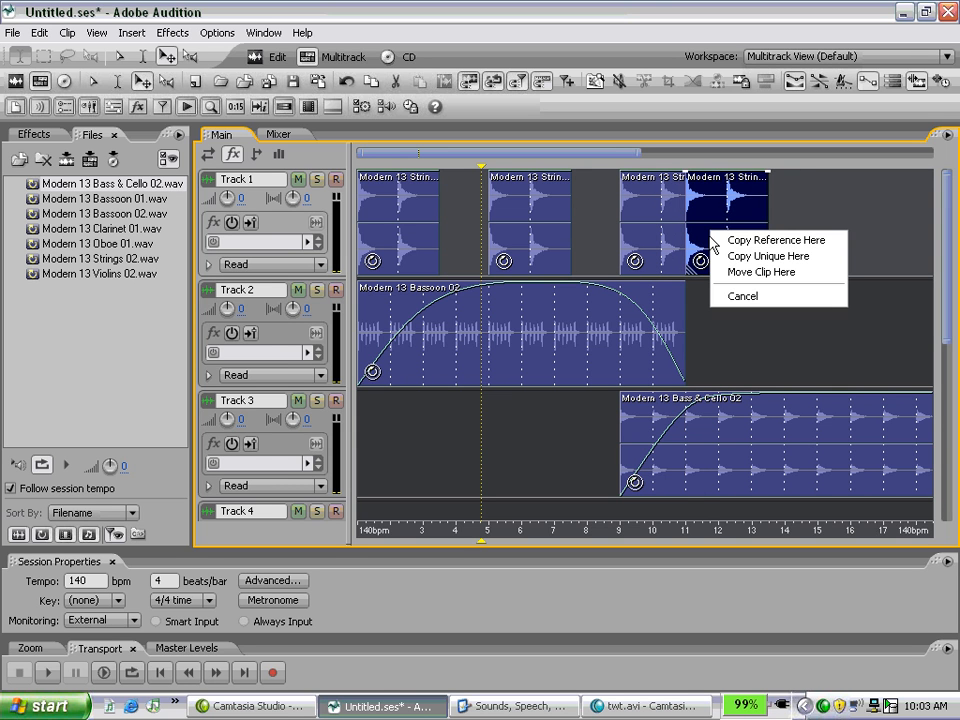
left_click(764, 241)
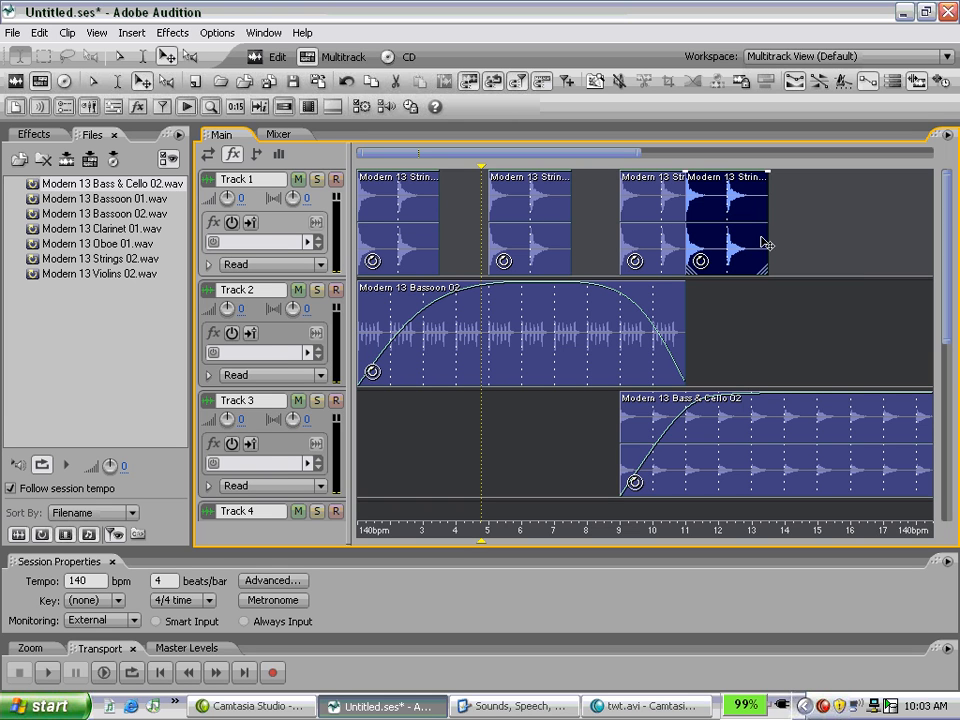
left_click_drag(718, 246, 743, 228)
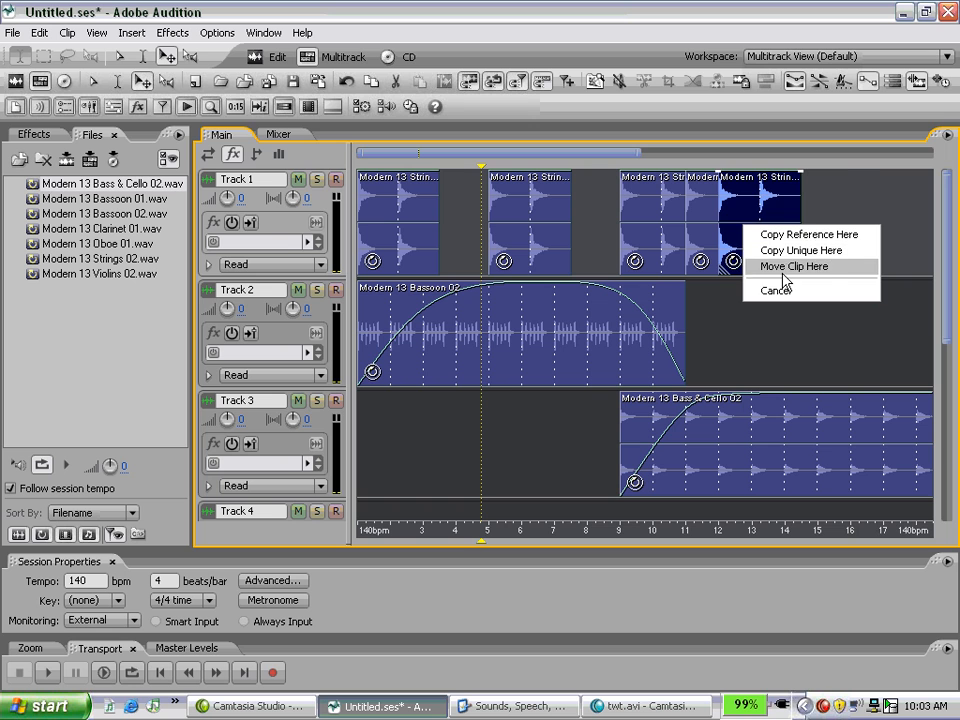
left_click(778, 290)
key("Delete")
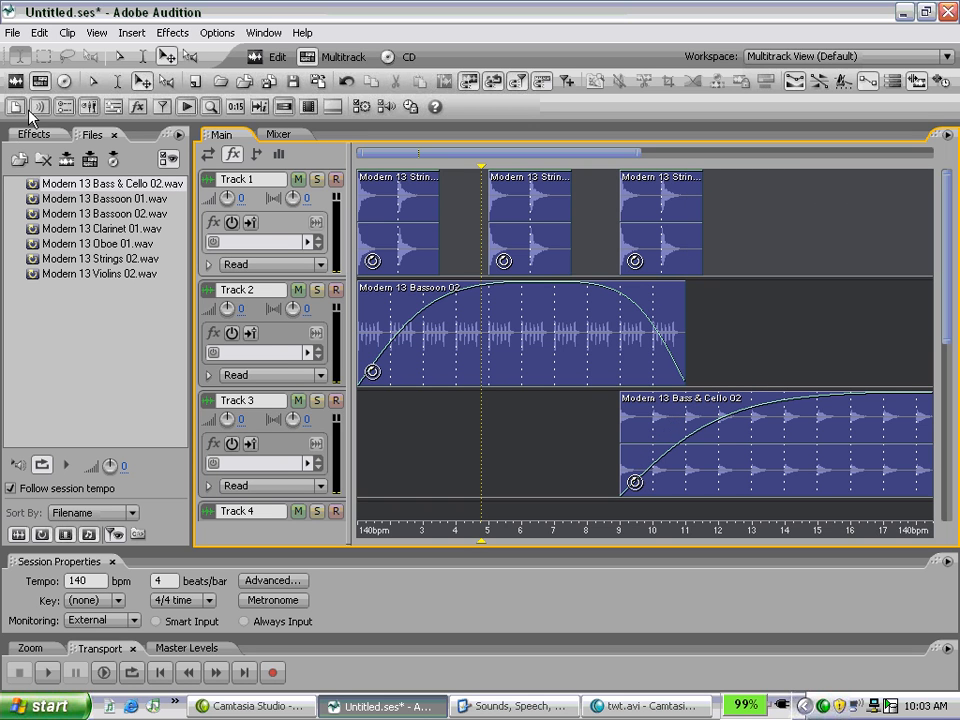
Solo Track 1 and play the third Strings 02 clip from shortly before bar 10.
left_click(119, 56)
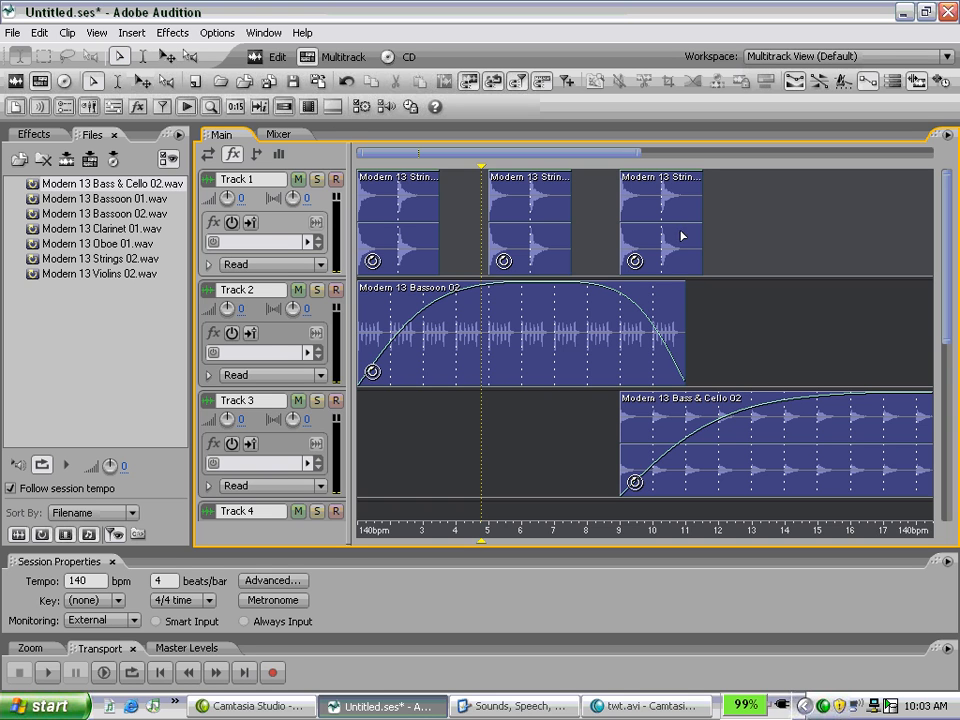
left_click(648, 237)
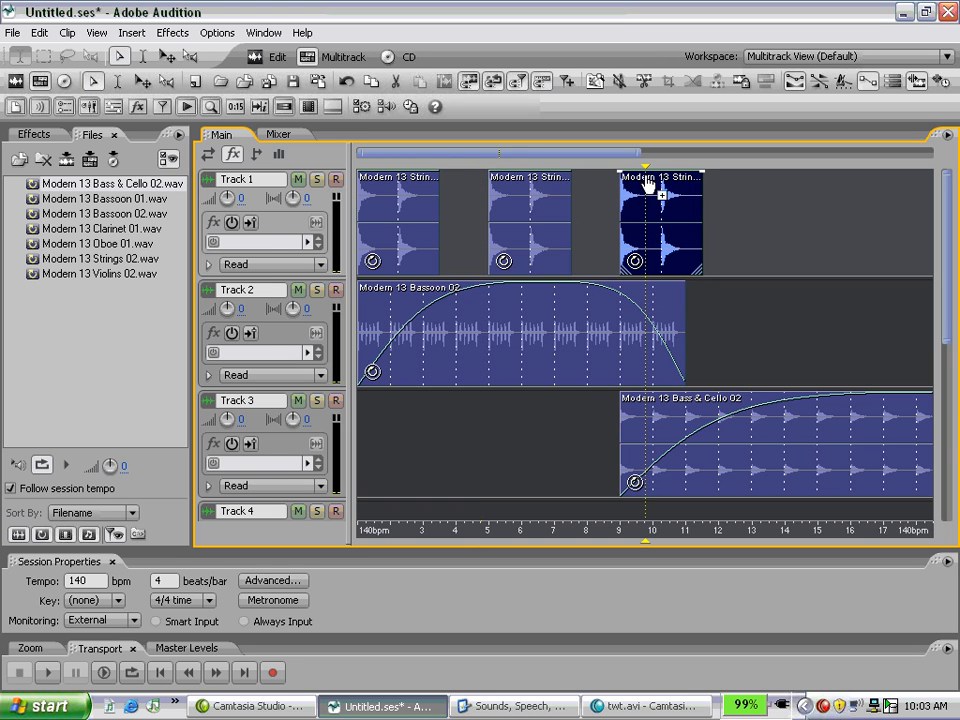
left_click(316, 180)
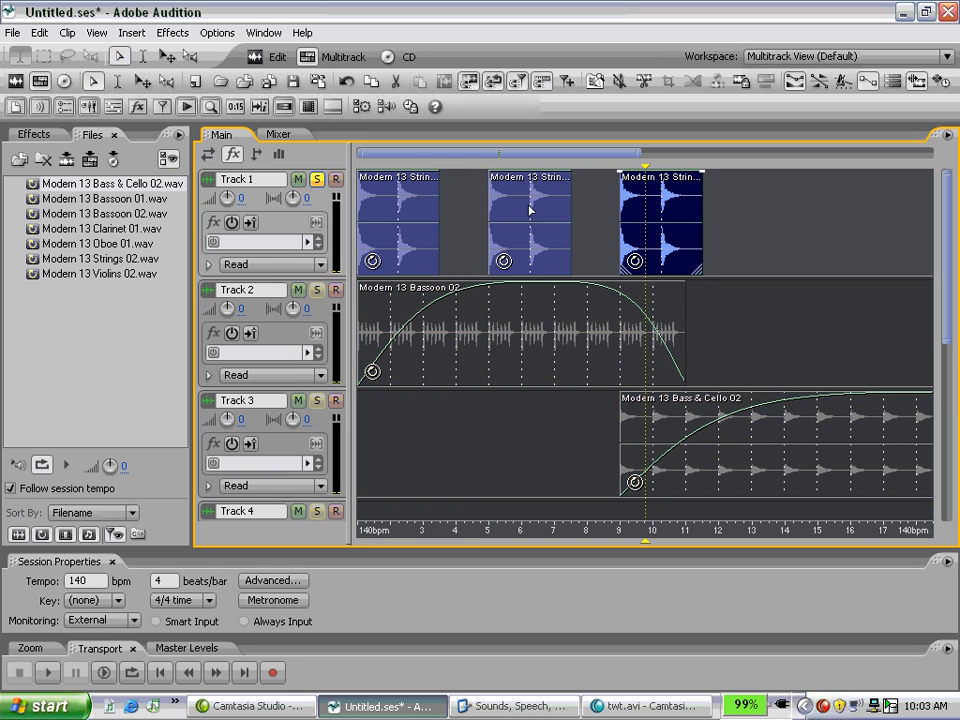
key("space")
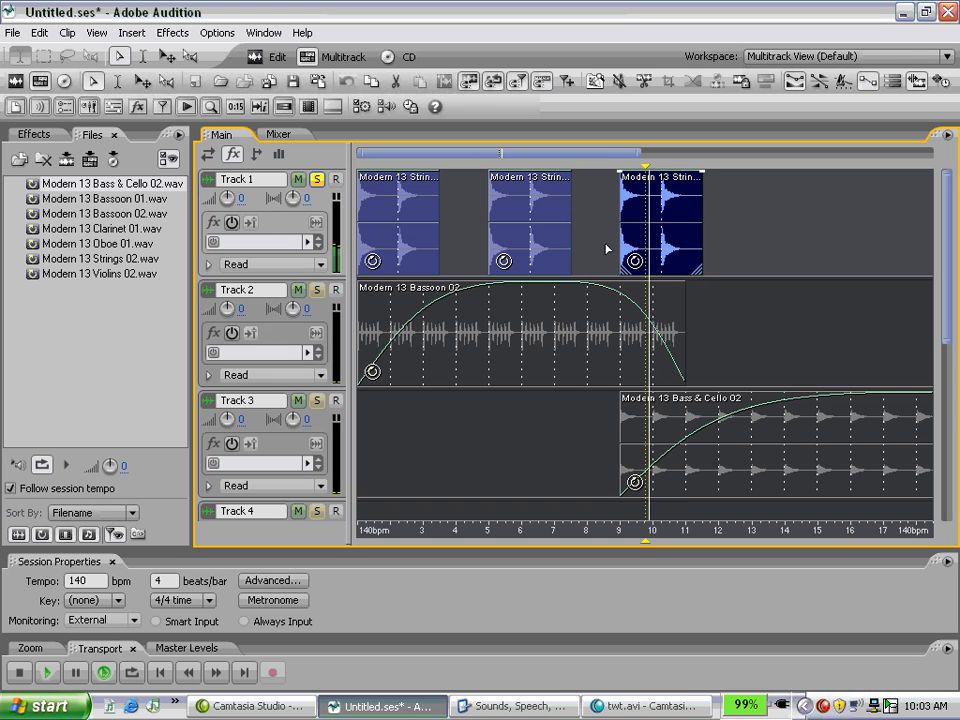
key("space")
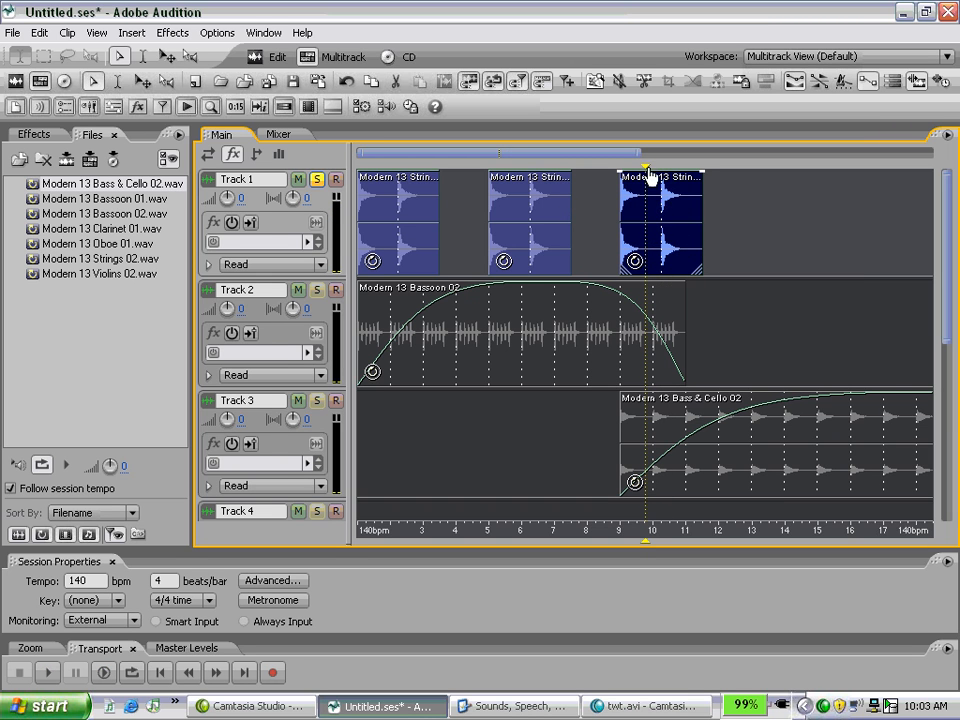
key("space")
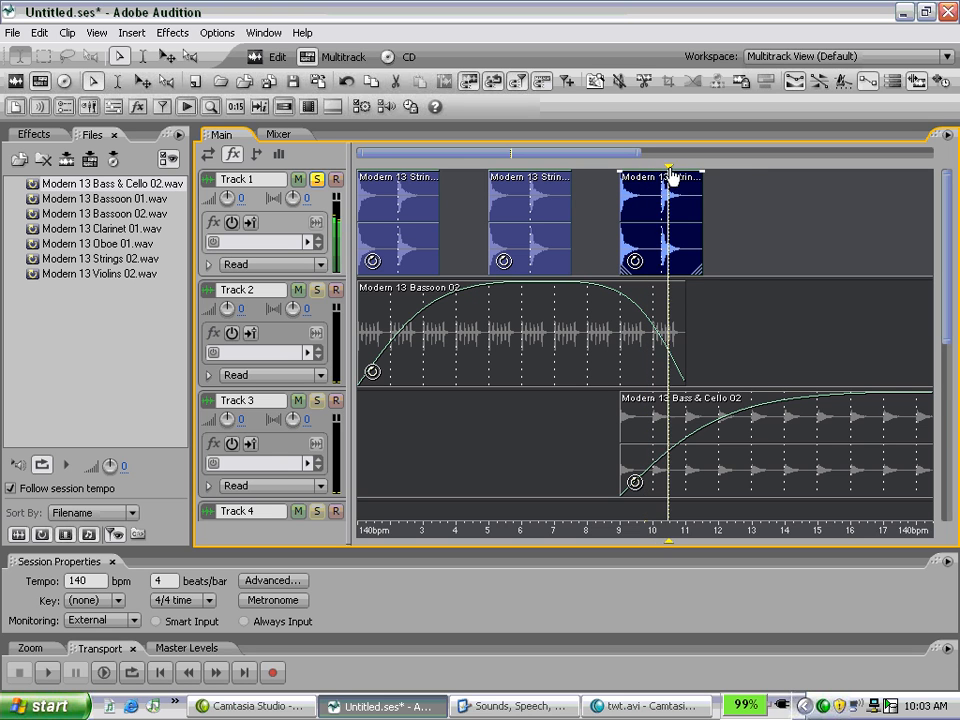
key("space")
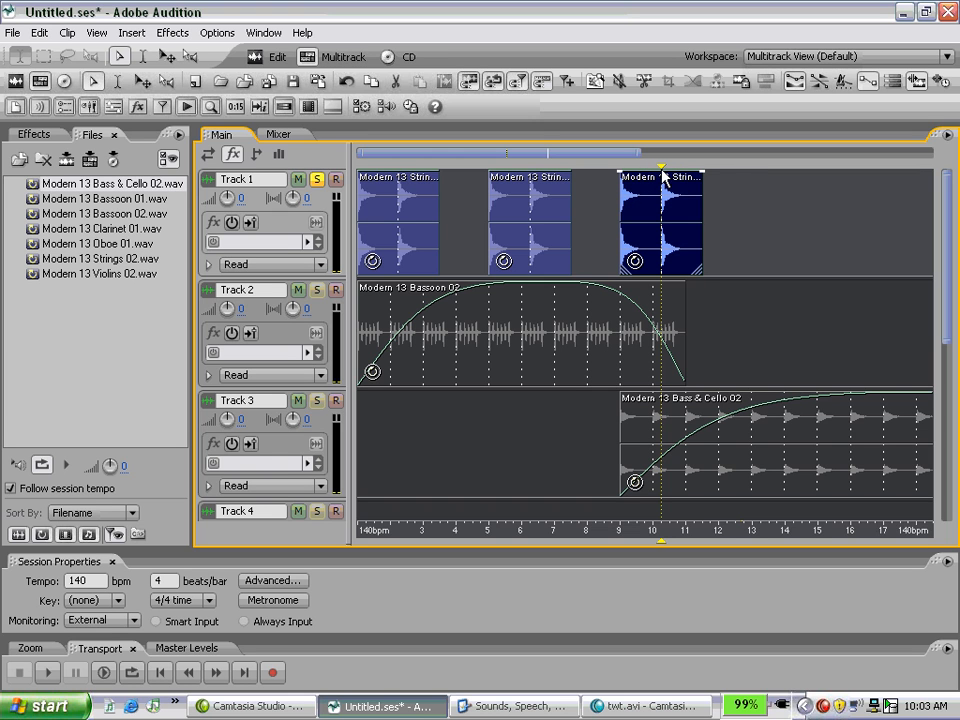
Transpose the third Strings 02 clip on Track 1 by 2 half-steps in its loop properties.
right_click(646, 222)
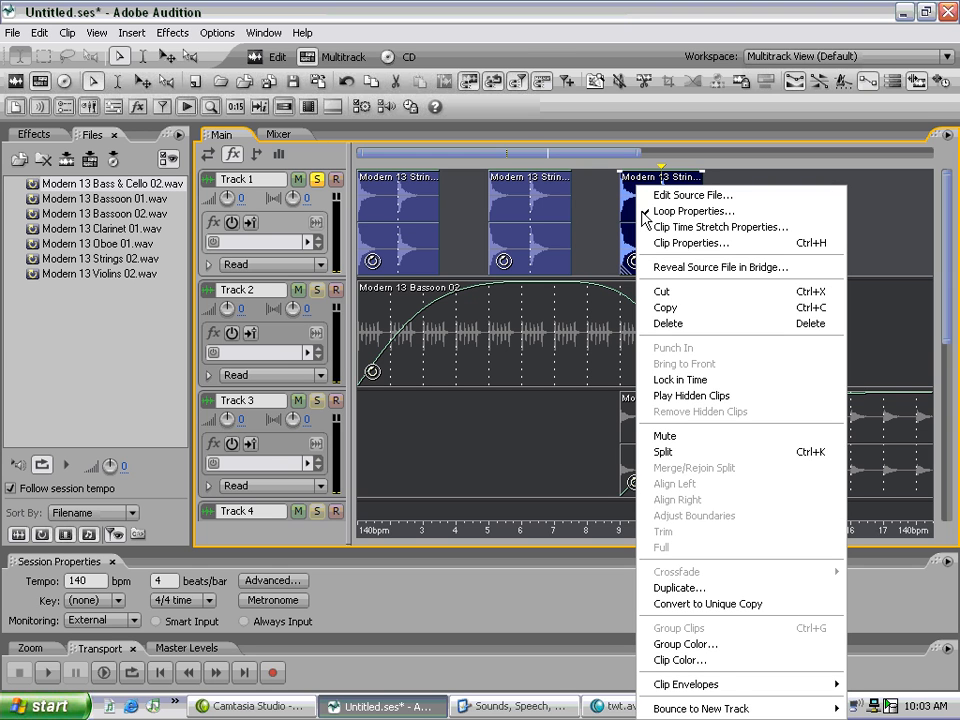
left_click(668, 212)
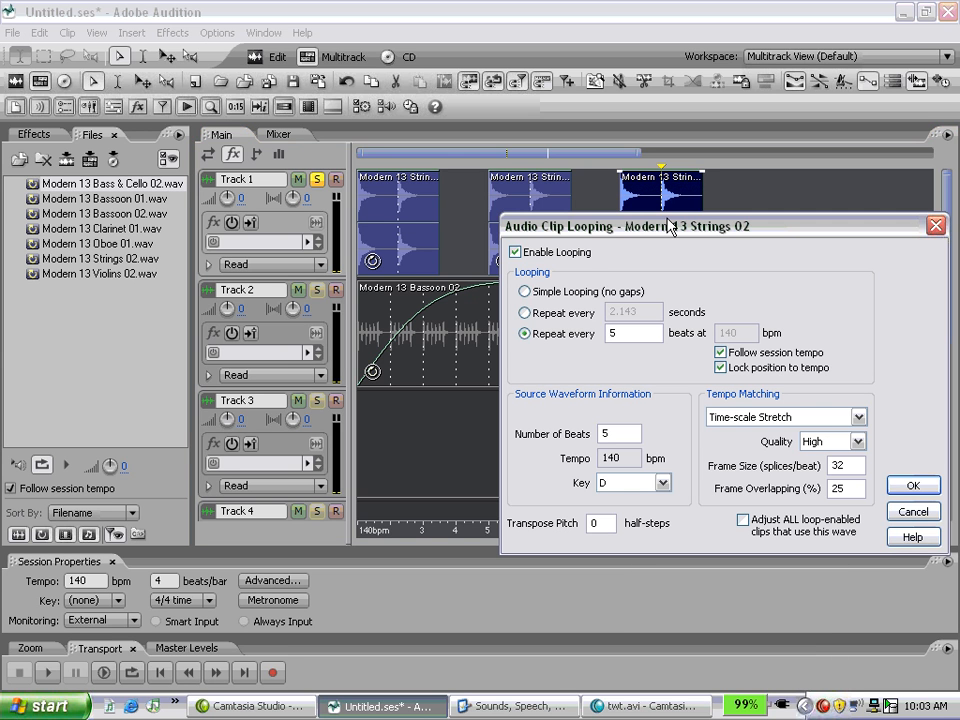
left_click_drag(670, 228, 581, 172)
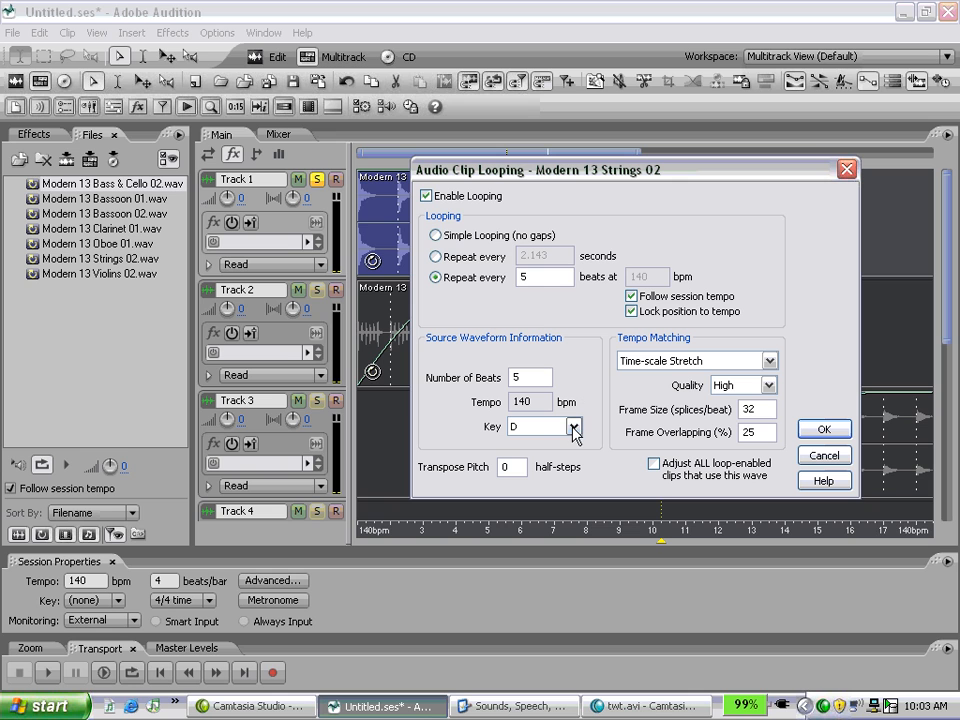
left_click(519, 467)
type("2")
key("Return")
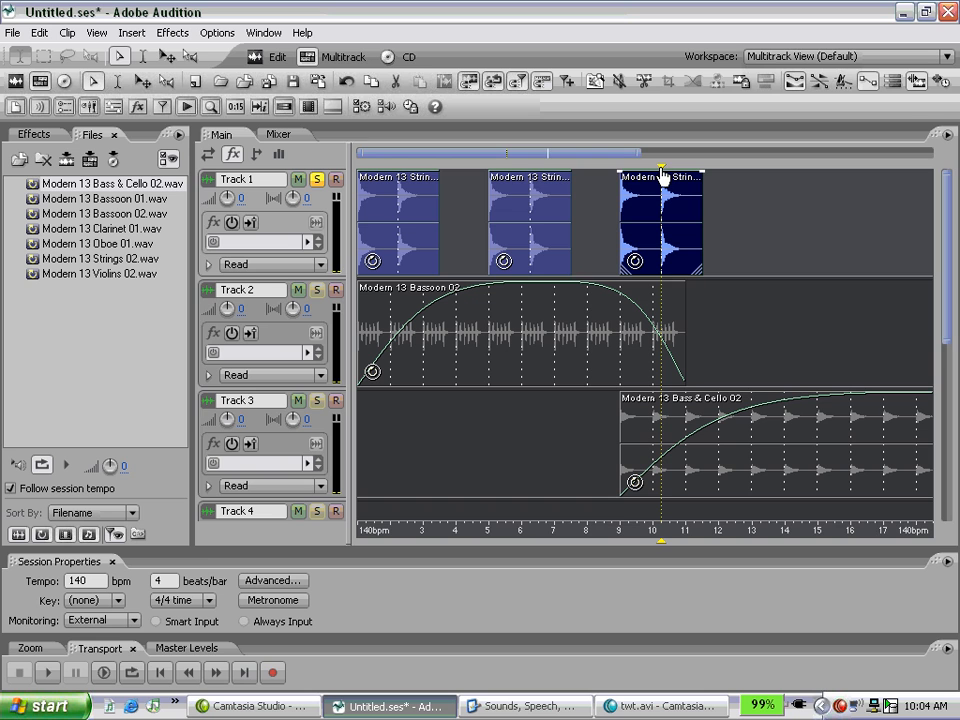
Play the soloed strings from just before bar 5 and move the third Strings 02 clip directly after the second, at about bar 7.5.
left_click_drag(661, 170, 484, 197)
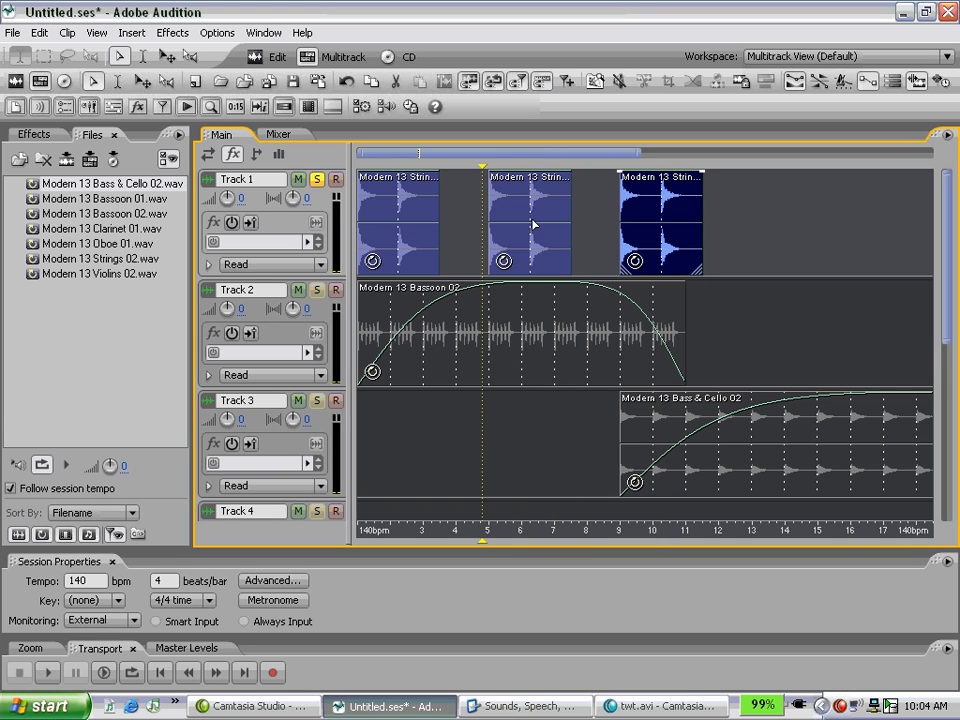
key("space")
key("space")
mouse_move(489, 172)
left_mouse_down()
mouse_move(624, 172)
mouse_move(620, 204)
mouse_move(486, 174)
left_mouse_up()
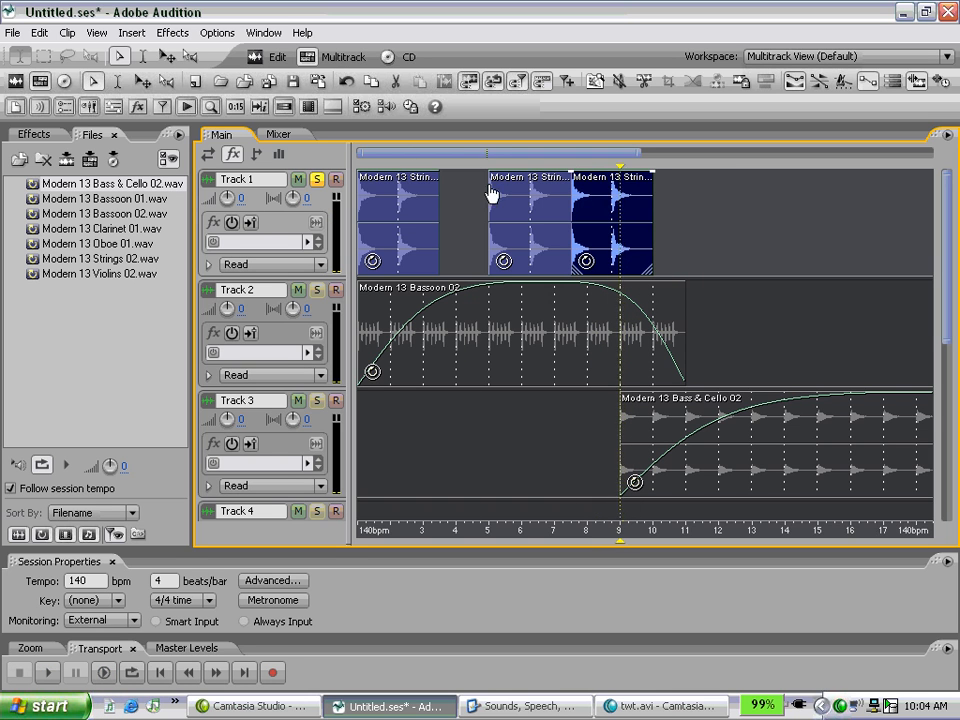
Color the transposed Strings 02 clip on Track 1 green.
right_click(593, 243)
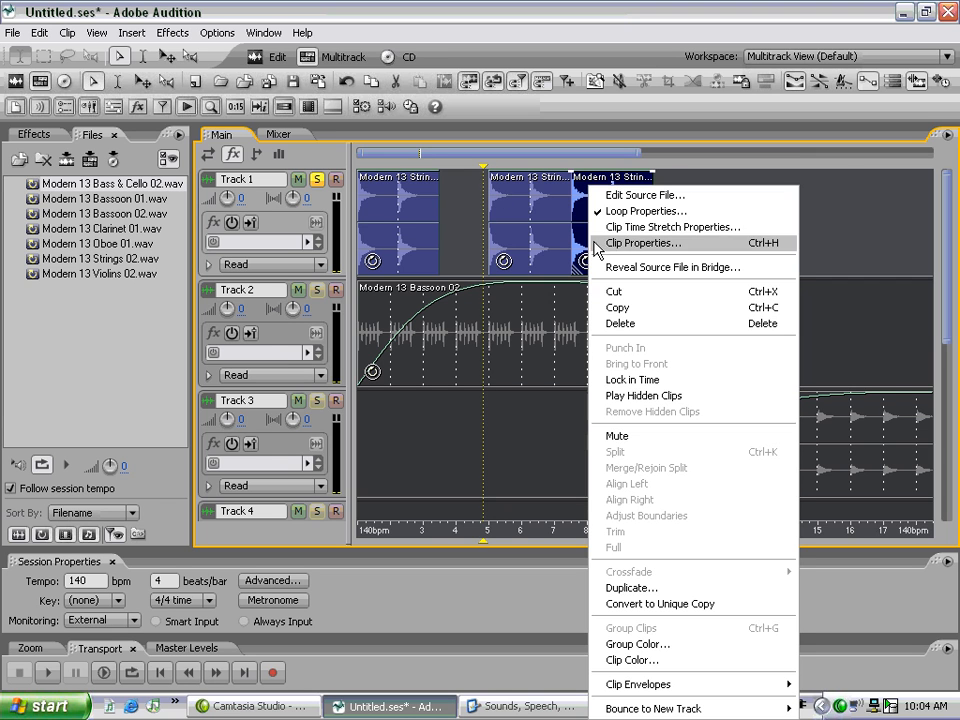
left_click(748, 660)
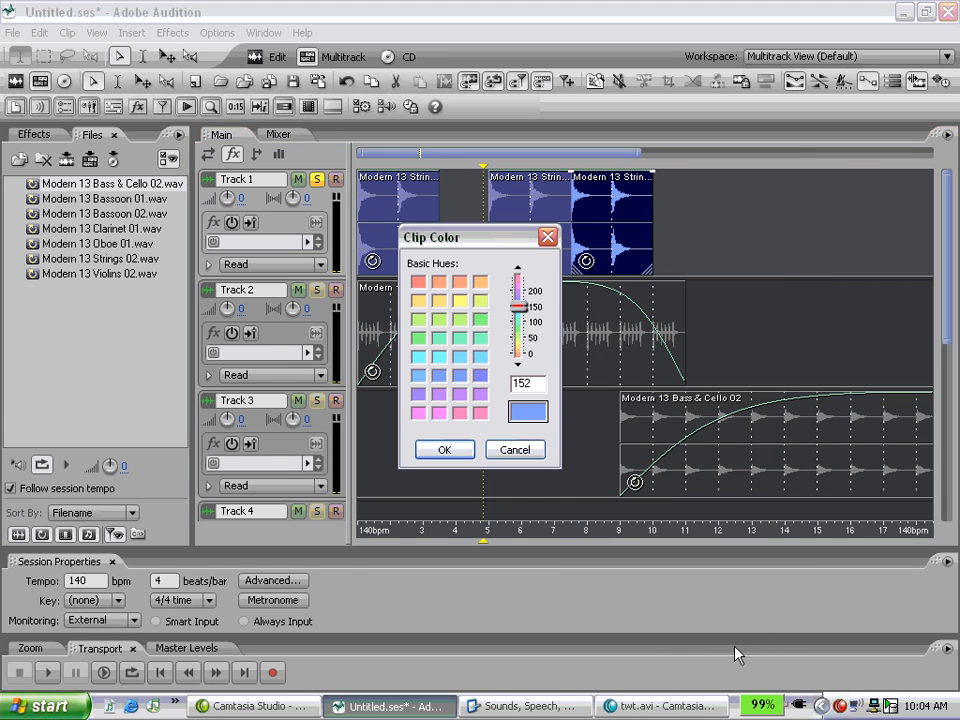
left_click(420, 320)
left_click(460, 451)
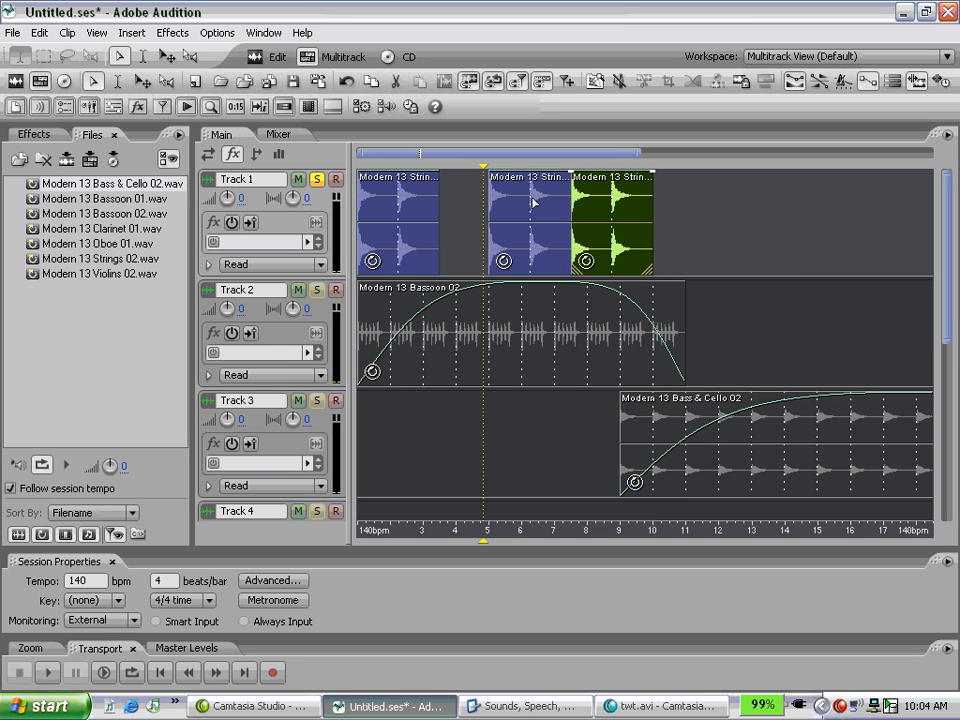
Play the strings on their own, turn off Track 1's solo, and play all tracks from just before bar 5.
key("space")
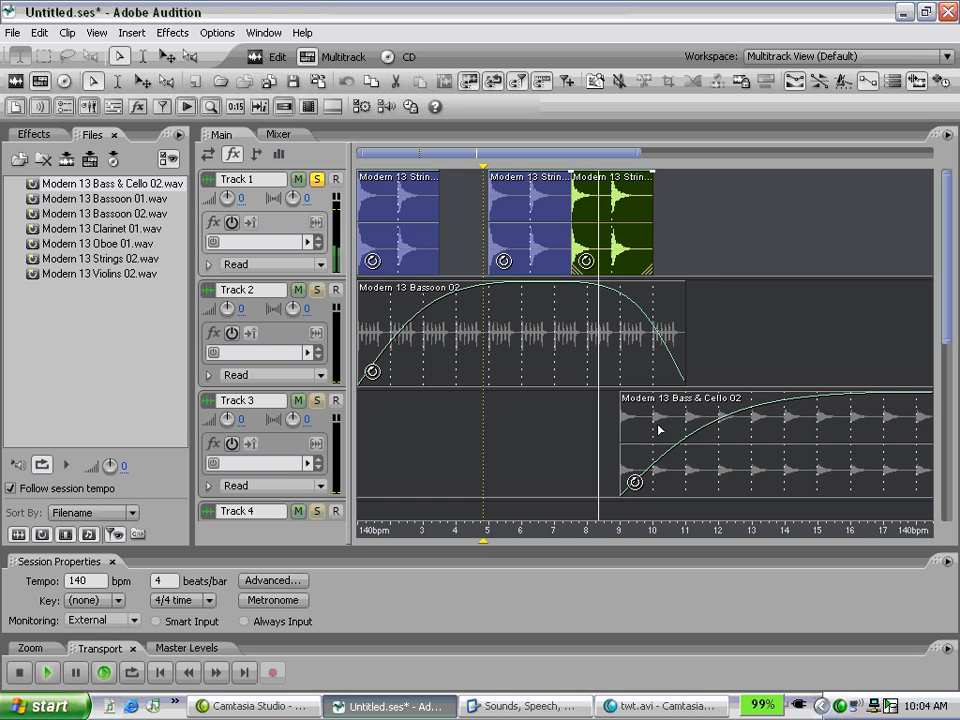
key("space")
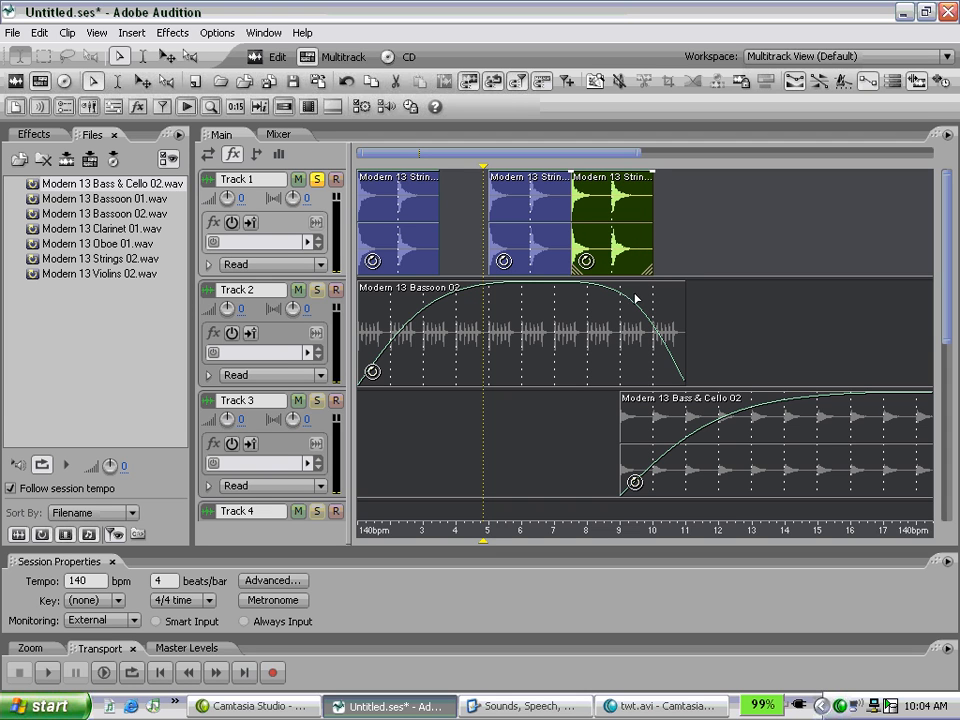
key("ctrl+a")
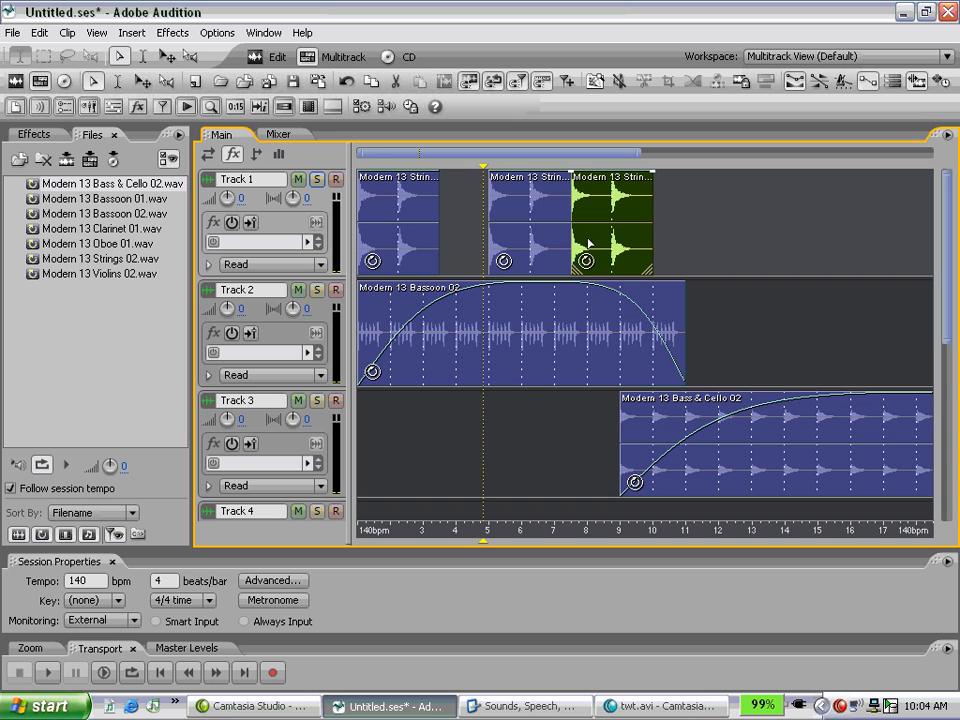
key("space")
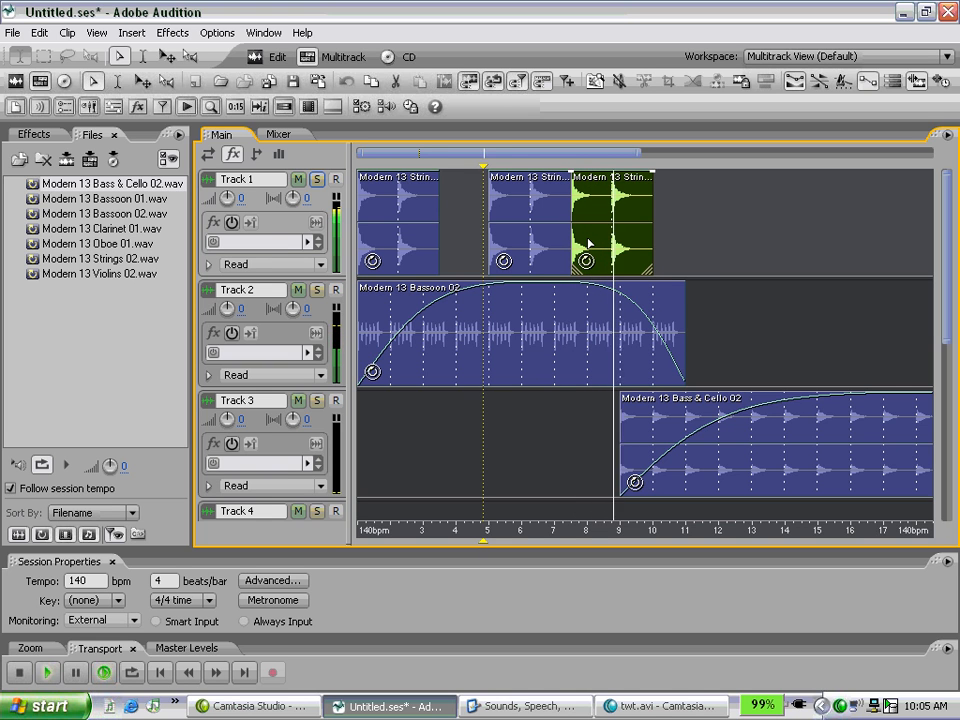
key("space")
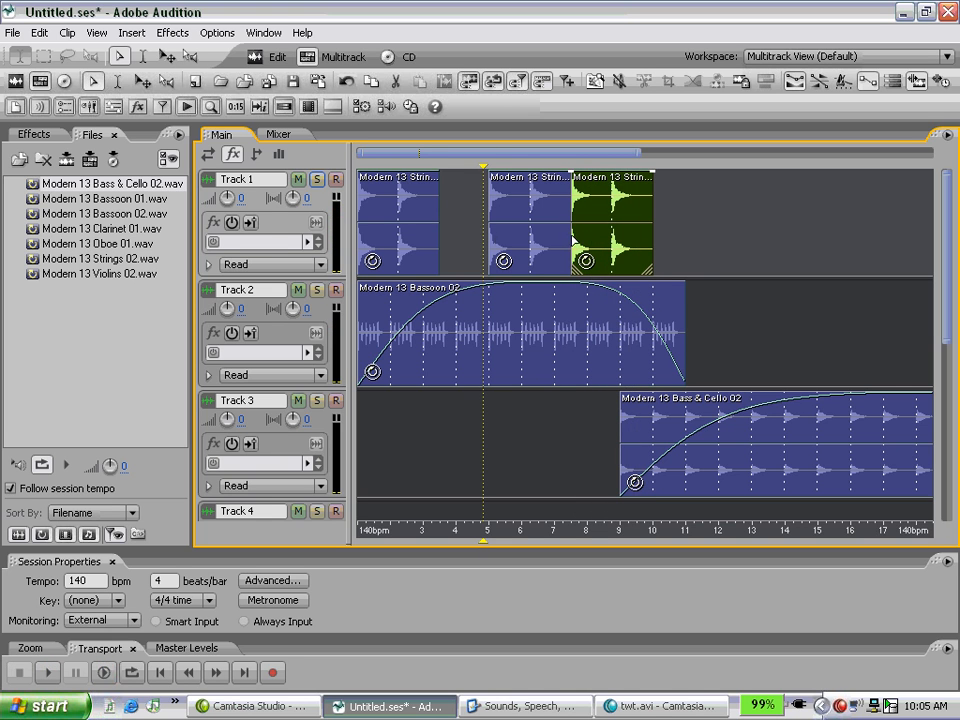
Place a reference copy of the bar 5 Strings 02 clip at bar 10 on Track 1 and play the result.
left_click(518, 237)
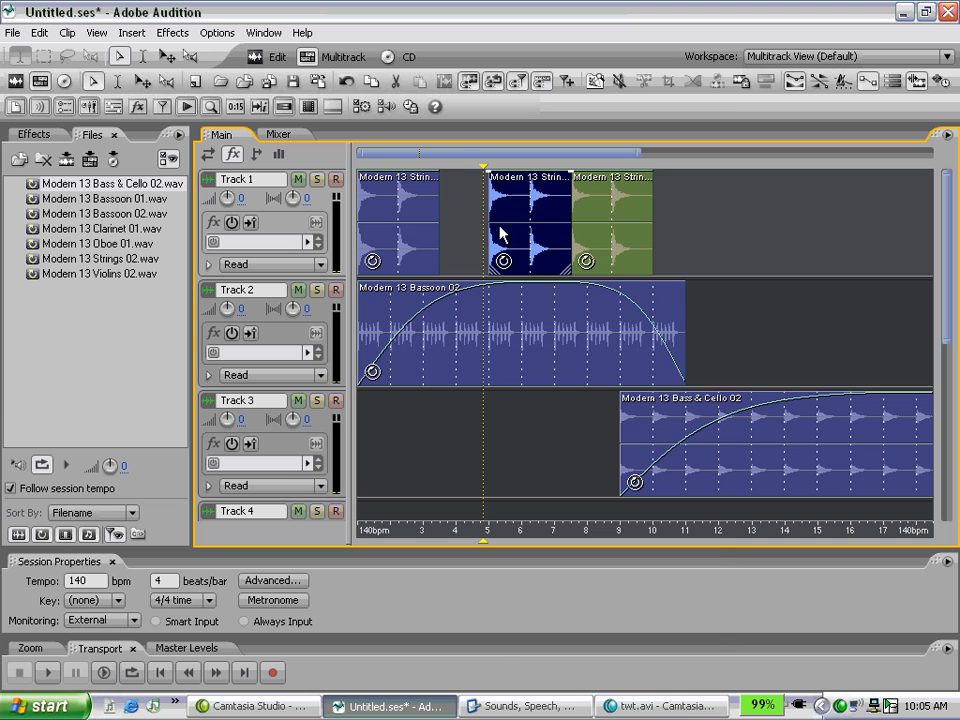
right_click(510, 231)
left_click(167, 57)
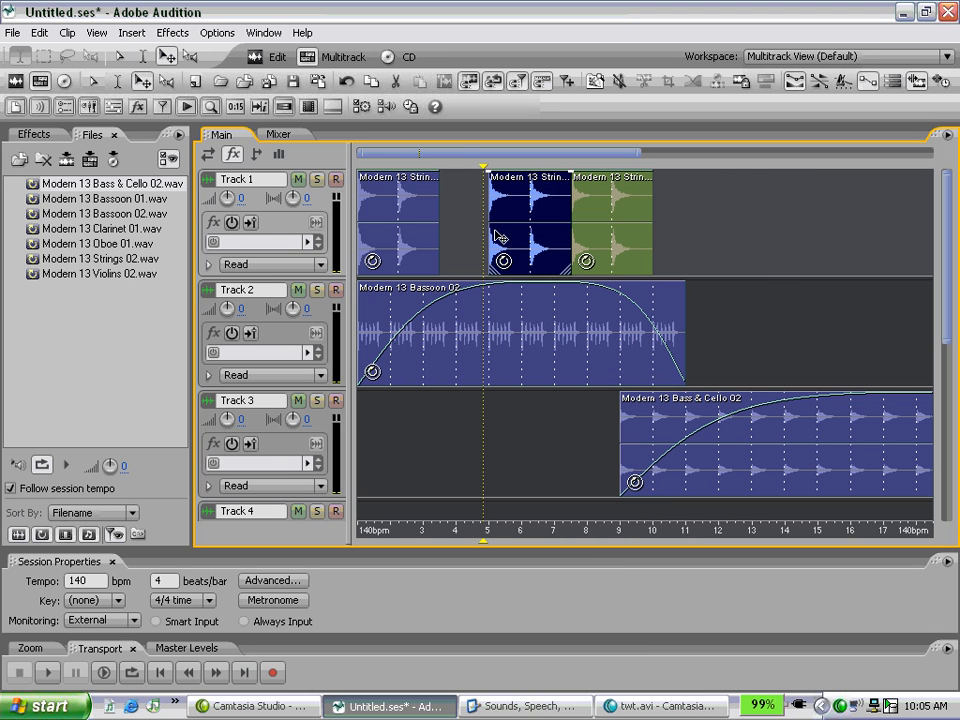
left_click_drag(496, 228, 666, 220)
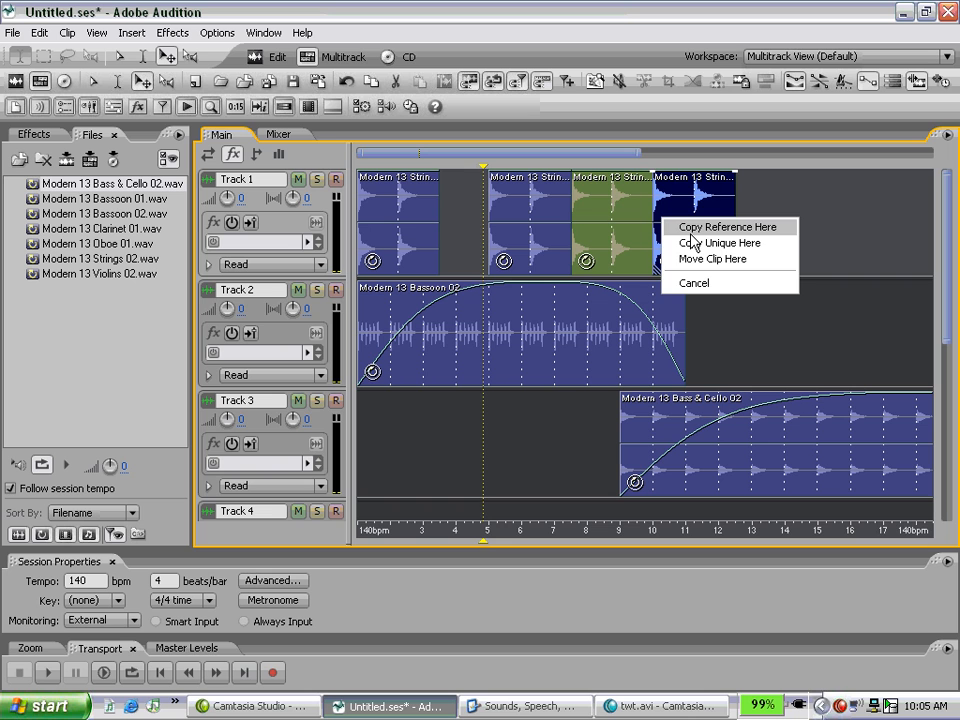
left_click(690, 232)
key("space")
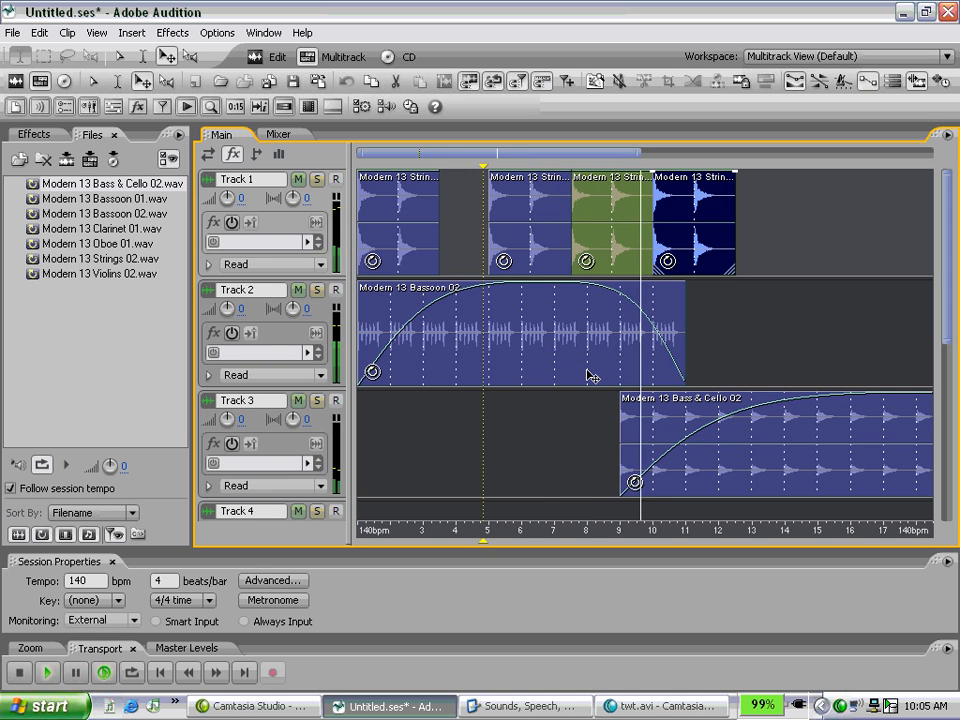
key("space")
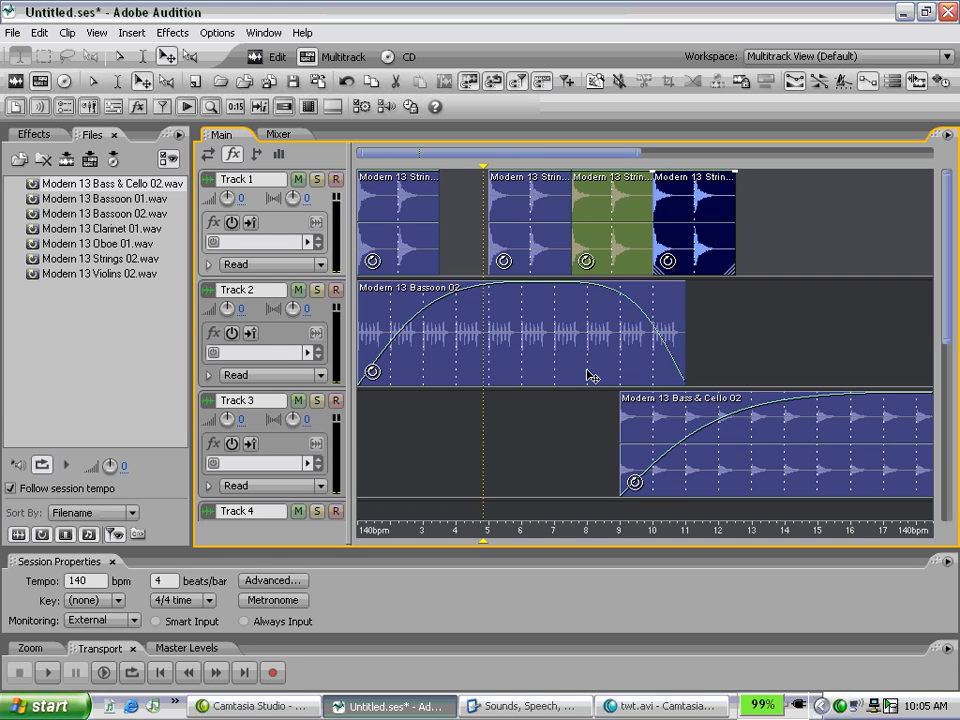
Copy the Strings 02 clip from bar 5 to bar 14 on Track 1.
left_click_drag(536, 249, 788, 200)
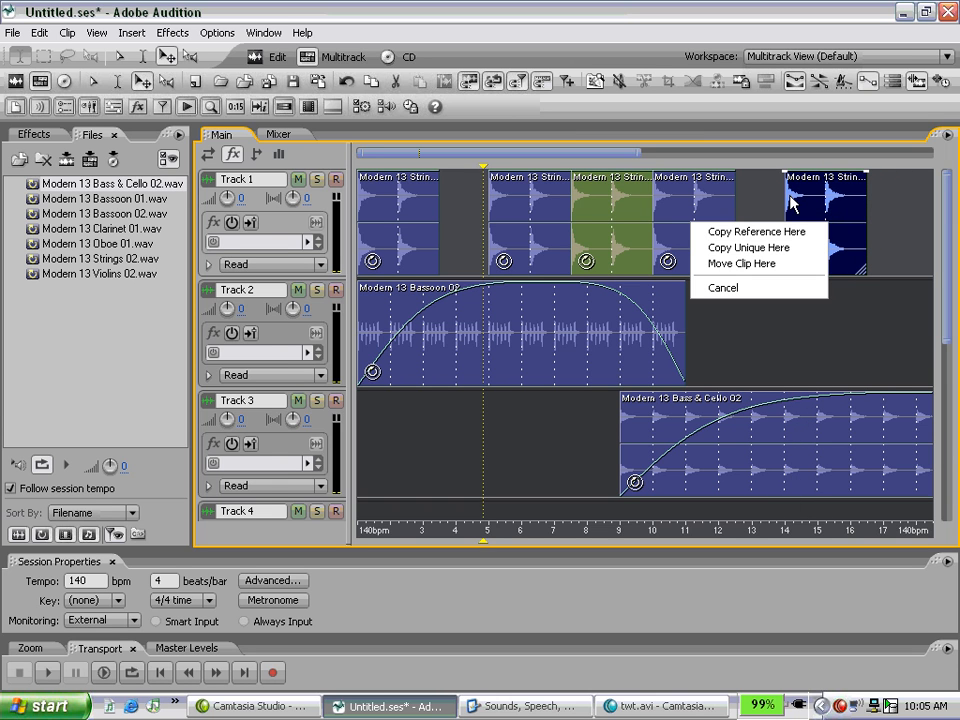